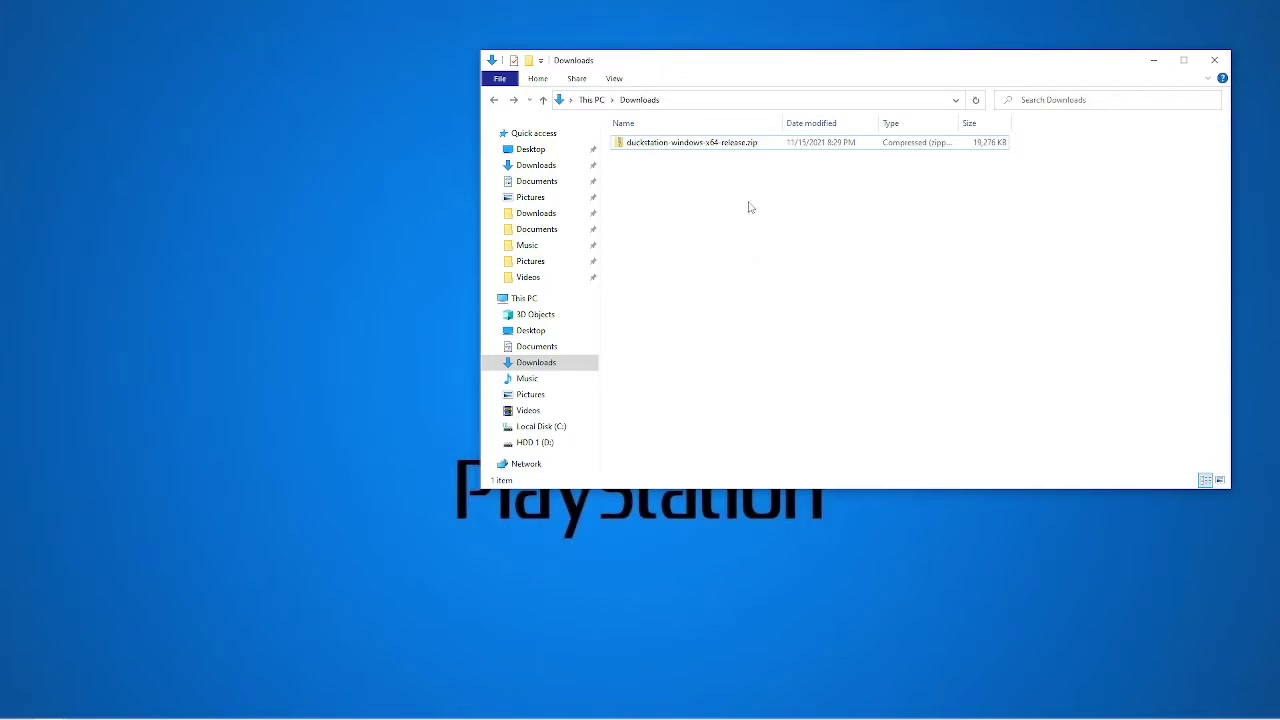
Open duckstation-windows-x64-release.zip in 7-Zip and select all of the archive's contents
{"action": "left_click", "coordinate": [748, 143]}
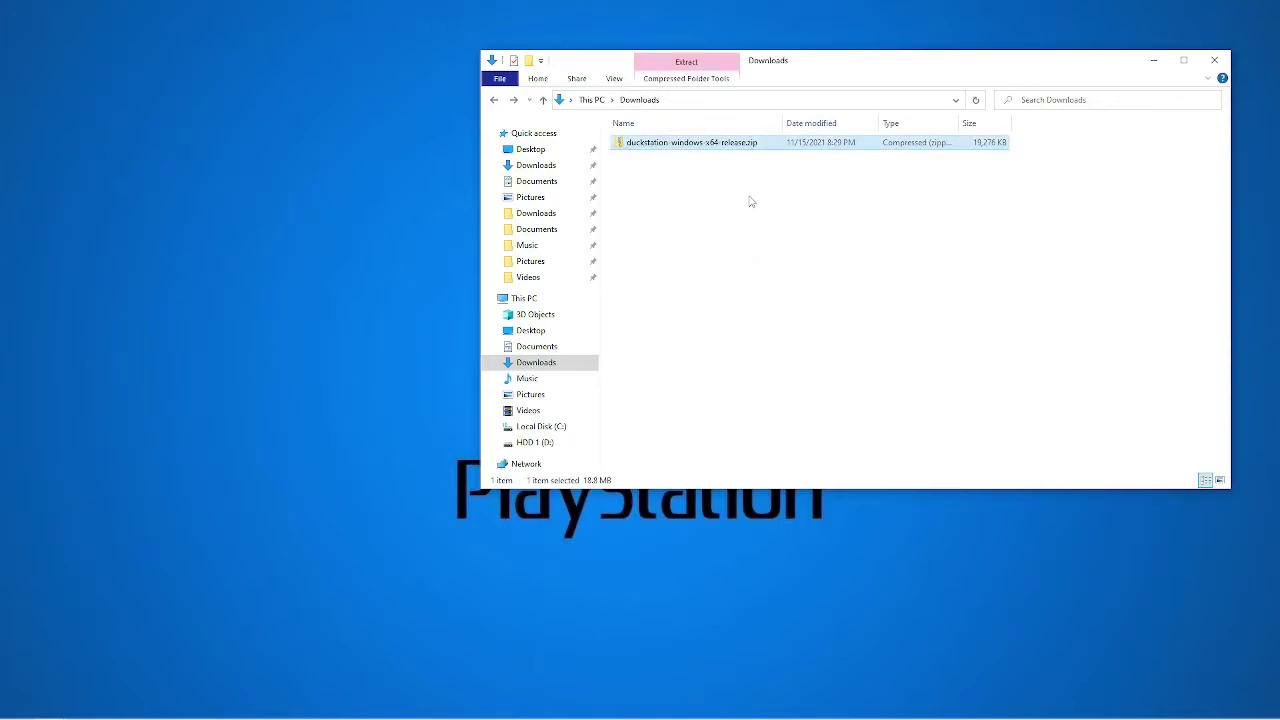
{"action": "right_click", "coordinate": [742, 147]}
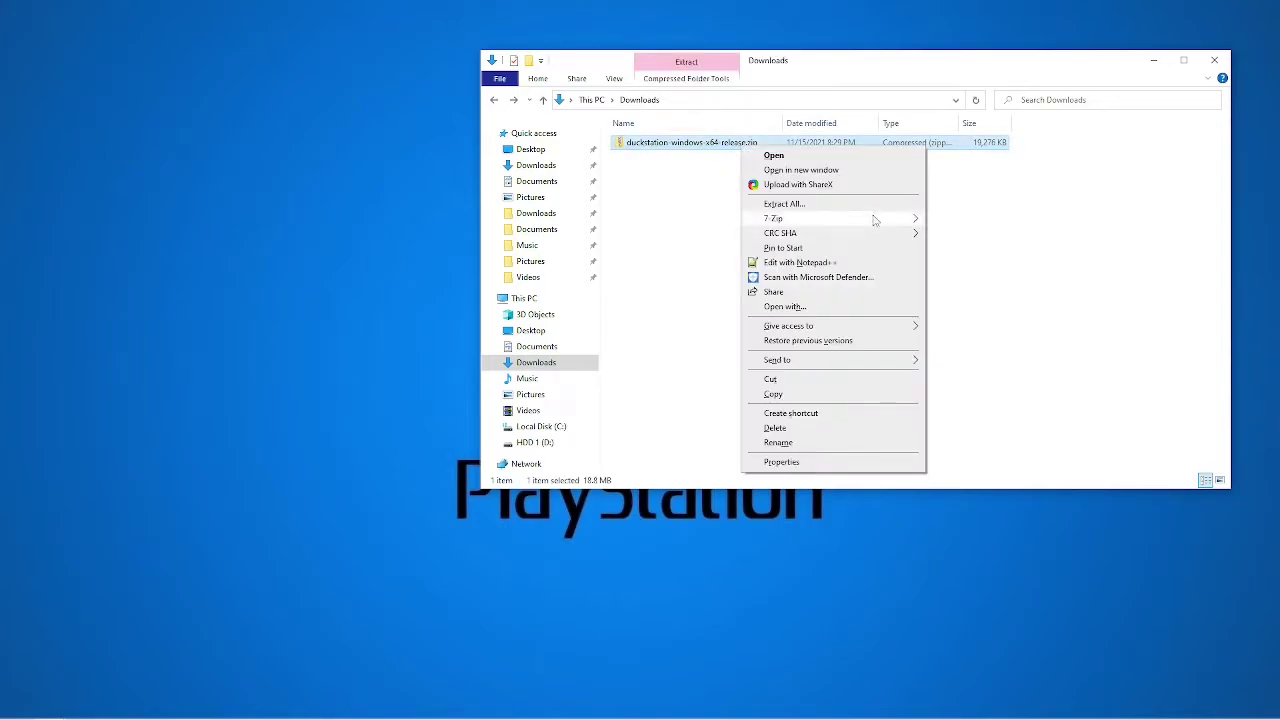
{"action": "mouse_move", "coordinate": [874, 219]}
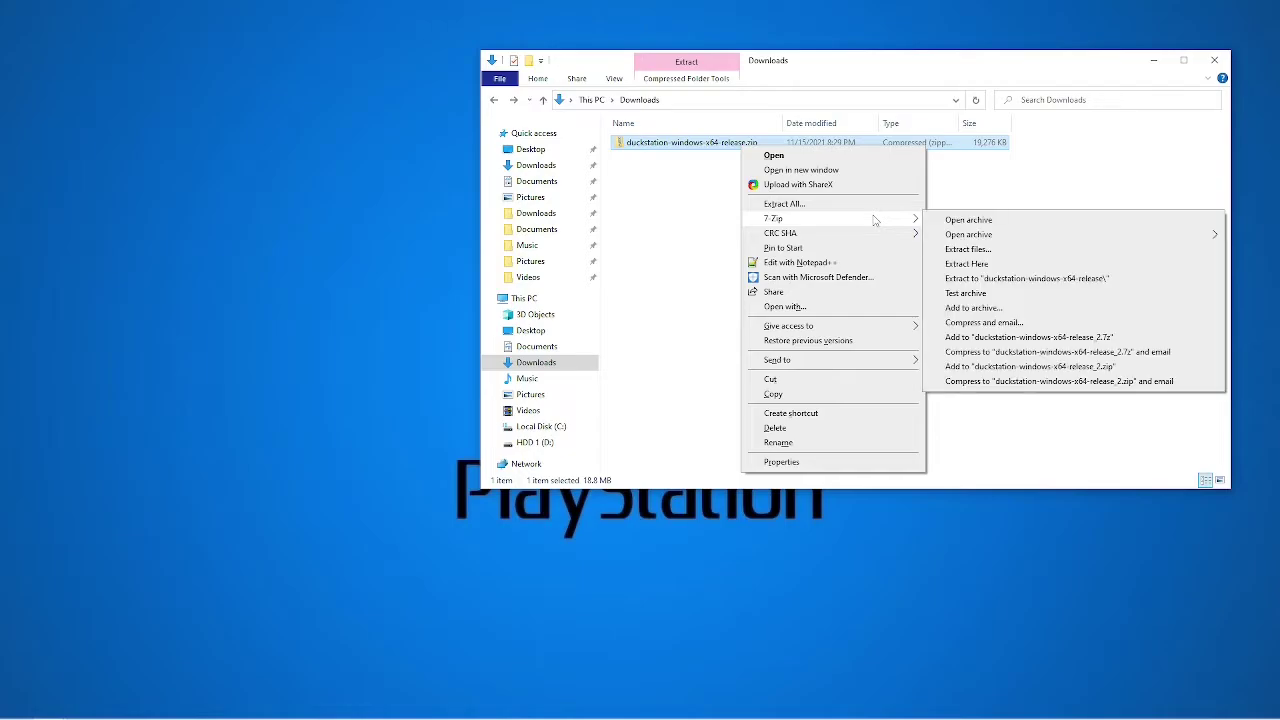
{"action": "left_click", "coordinate": [977, 221]}
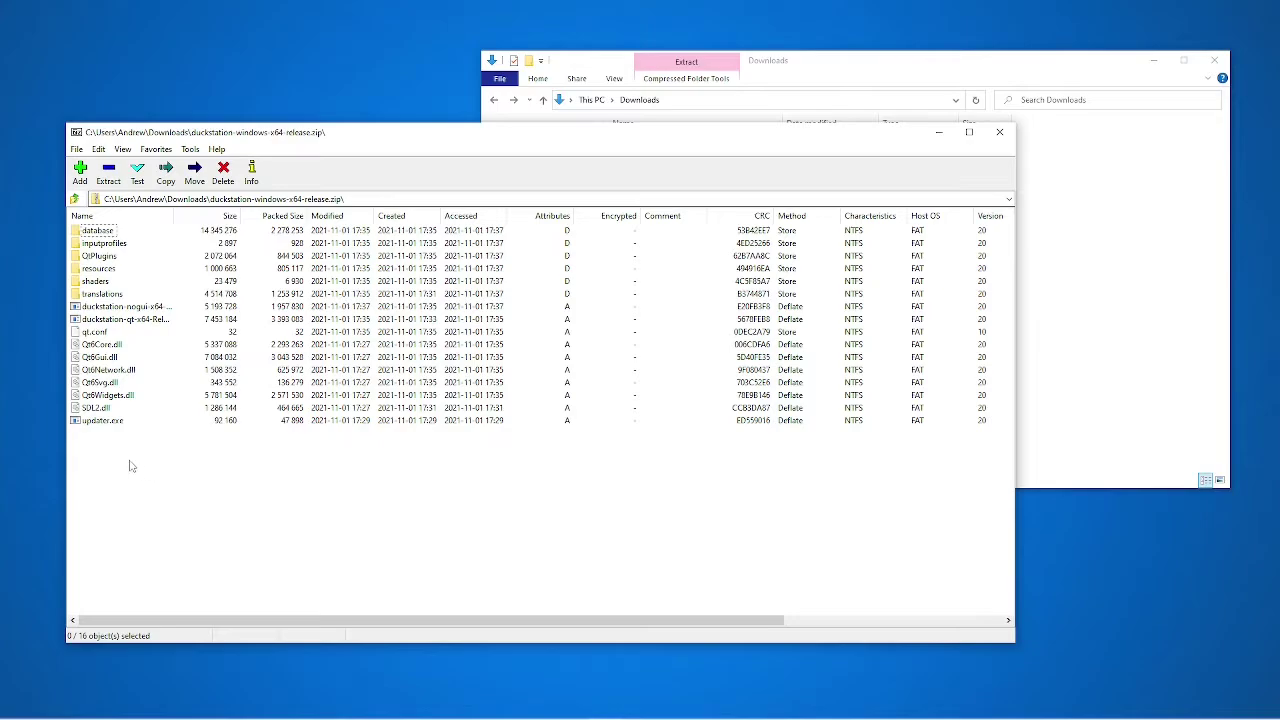
{"action": "left_click_drag", "start_coordinate": [128, 484], "coordinate": [102, 226]}
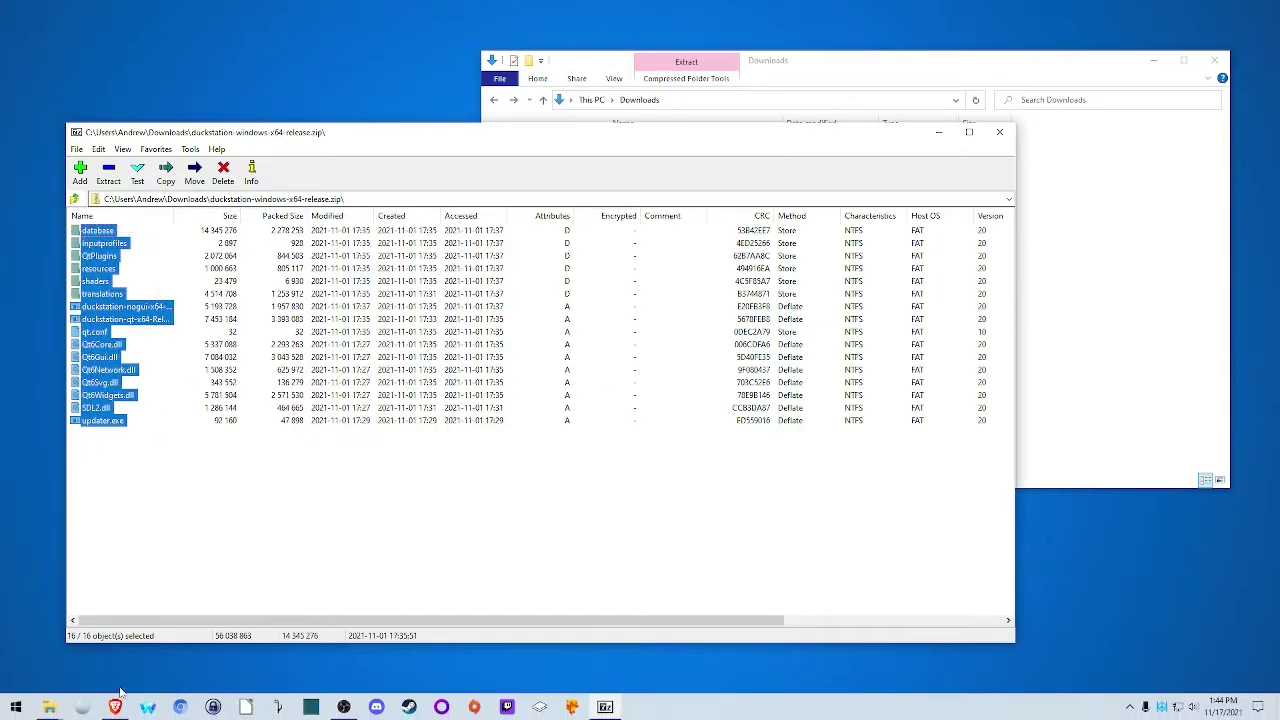
Switch to the PS1 Duckstation folder, launch duckstation-qt-x64-ReleaseLTCG.exe to view its interface, and close it
{"action": "left_click", "coordinate": [52, 709]}
{"action": "left_click", "coordinate": [177, 668]}
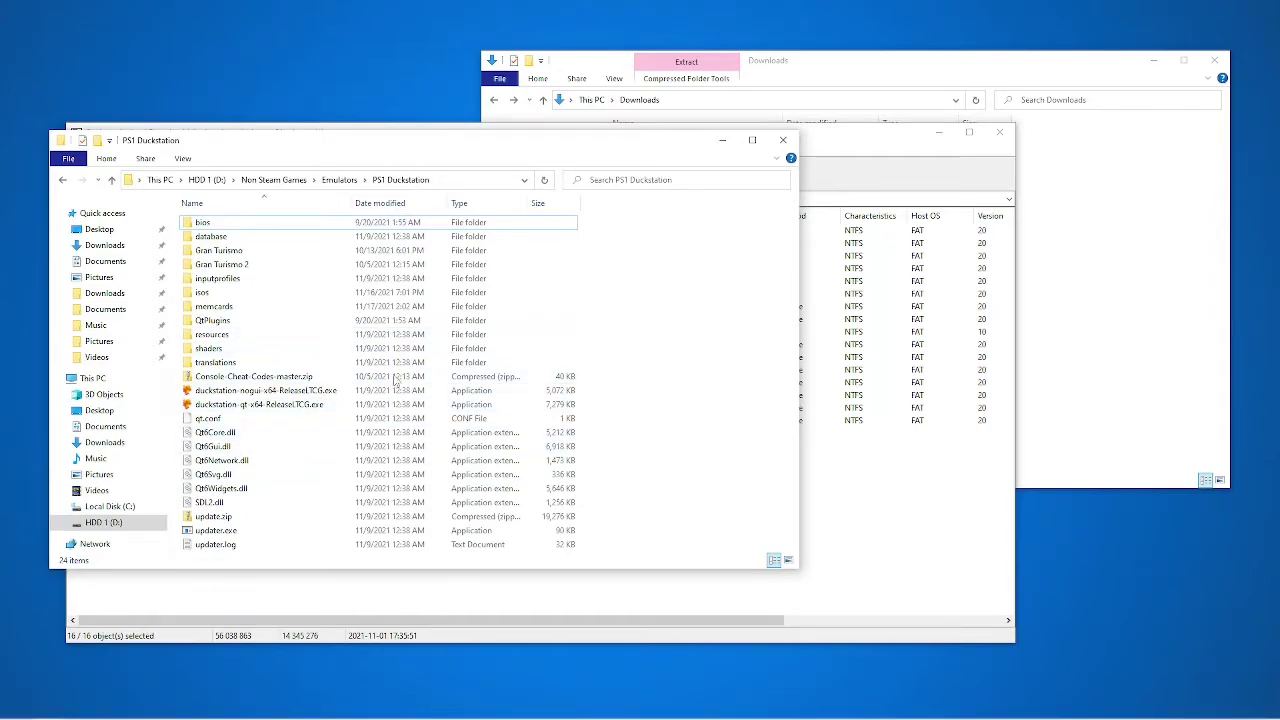
{"action": "double_click", "coordinate": [318, 405]}
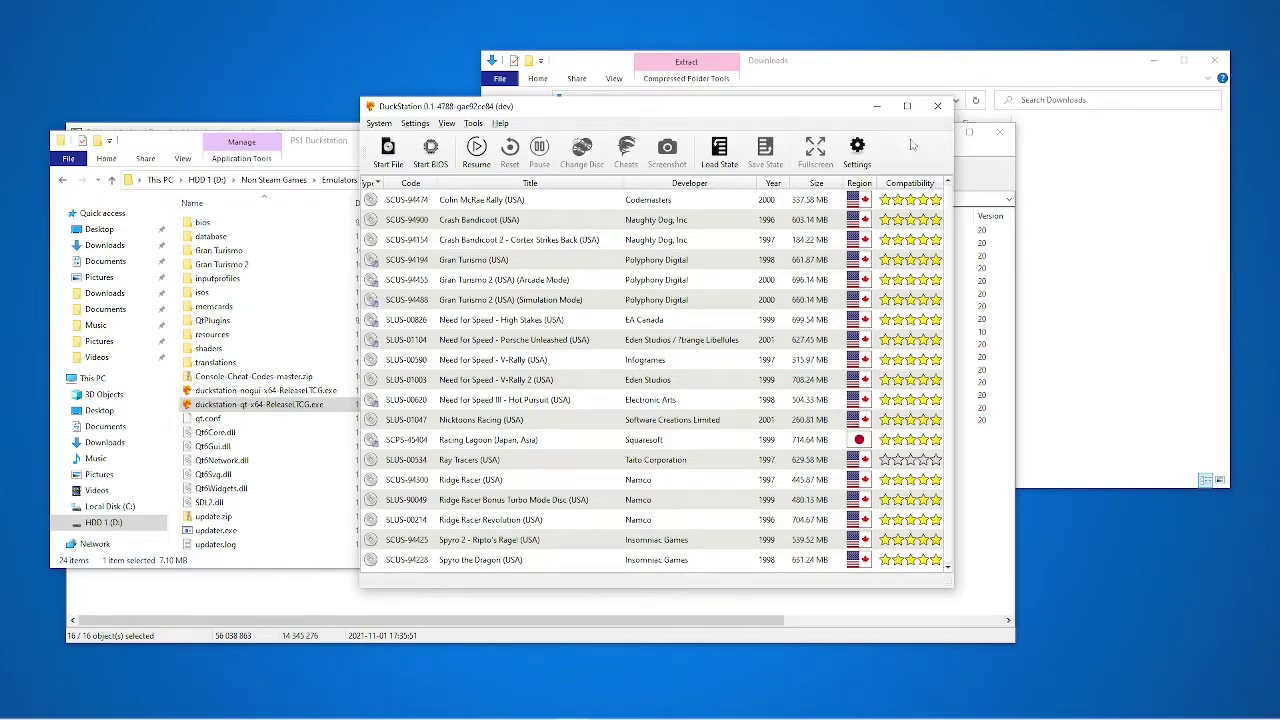
{"action": "left_click", "coordinate": [937, 105]}
Launch duckstation-nogui-x64-ReleaseLTCG.exe to view its start screen and exit it
{"action": "left_click", "coordinate": [296, 391]}
{"action": "double_click", "coordinate": [296, 395]}
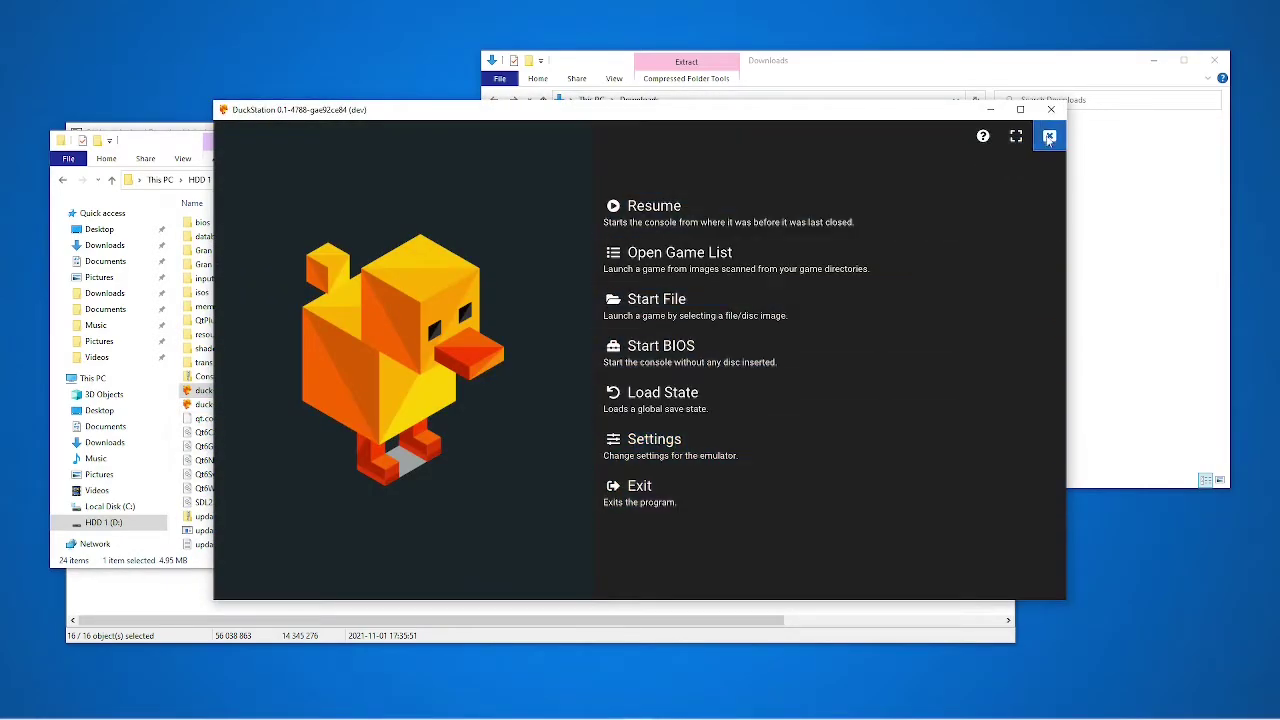
{"action": "left_click", "coordinate": [1049, 135]}
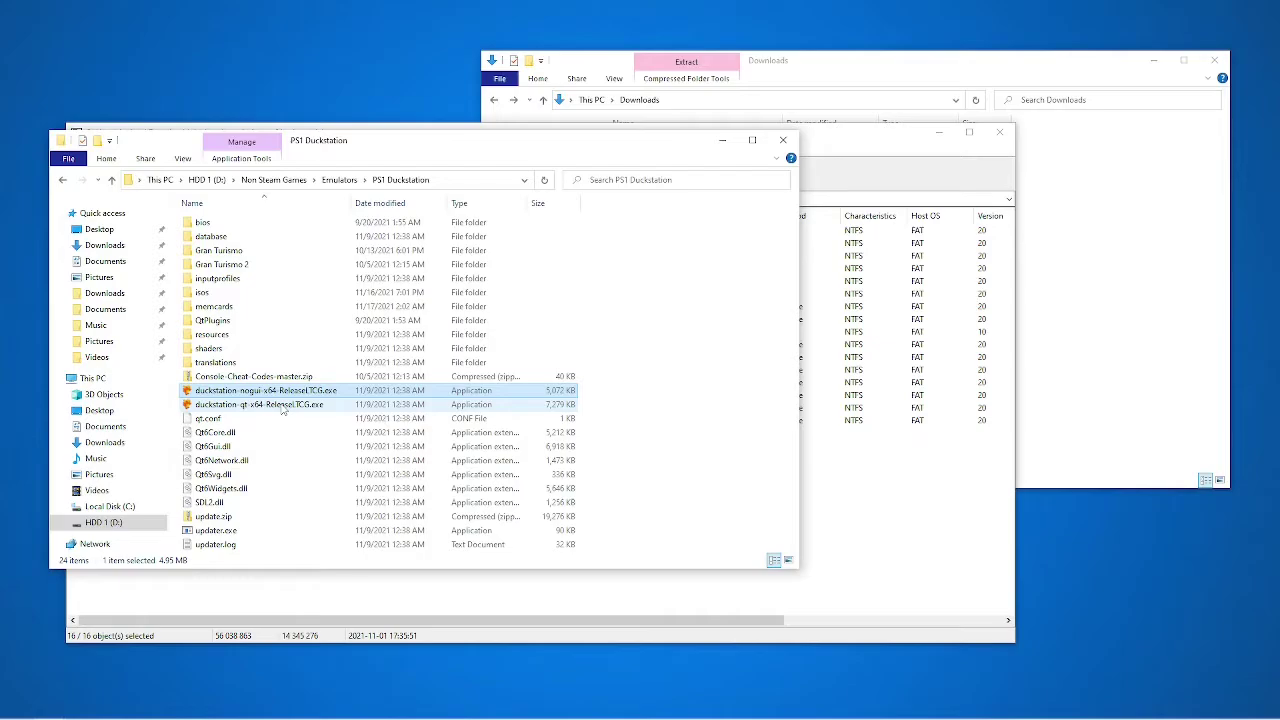
Launch duckstation-qt-x64-ReleaseLTCG.exe and open its General Settings
{"action": "double_click", "coordinate": [284, 405]}
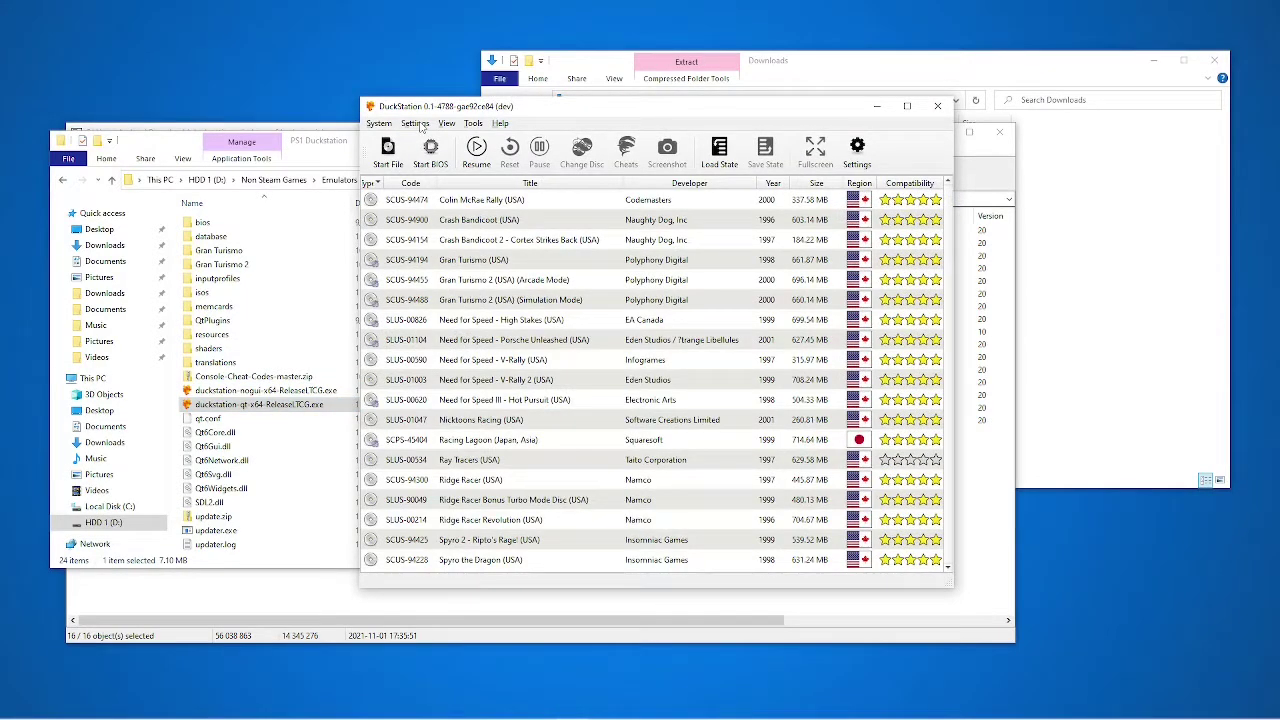
{"action": "left_click", "coordinate": [419, 124]}
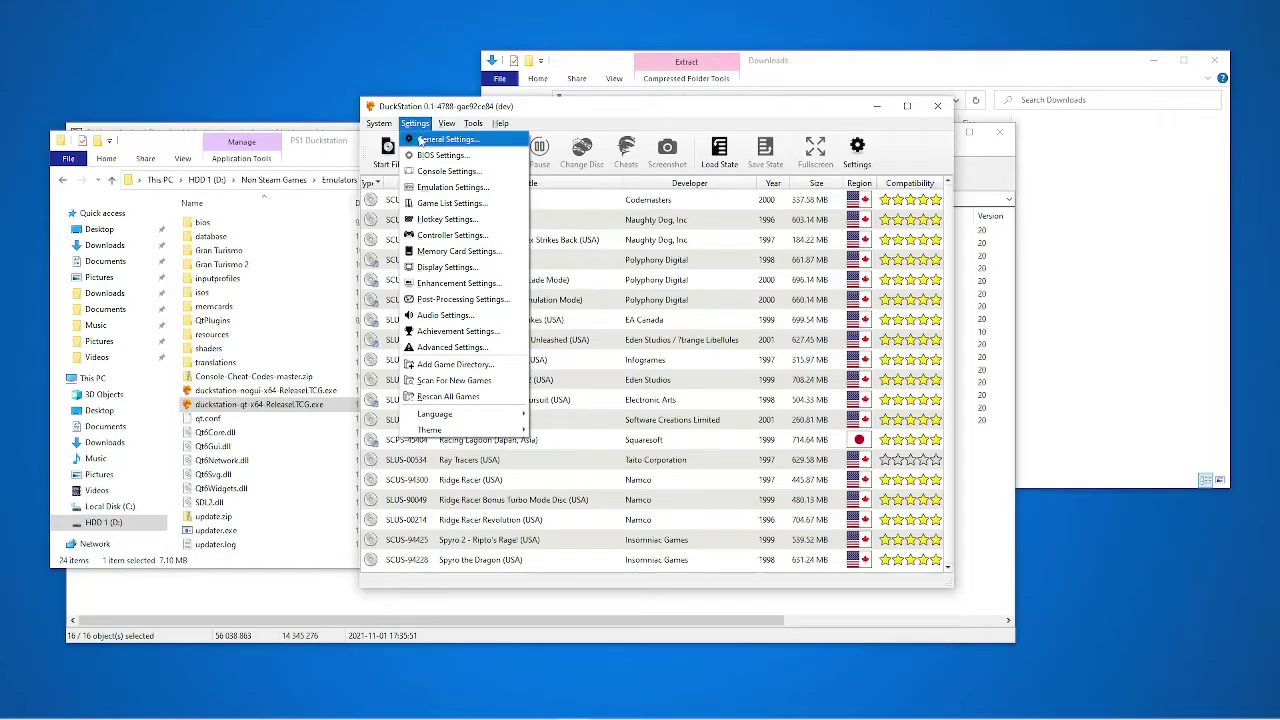
{"action": "left_click", "coordinate": [419, 140]}
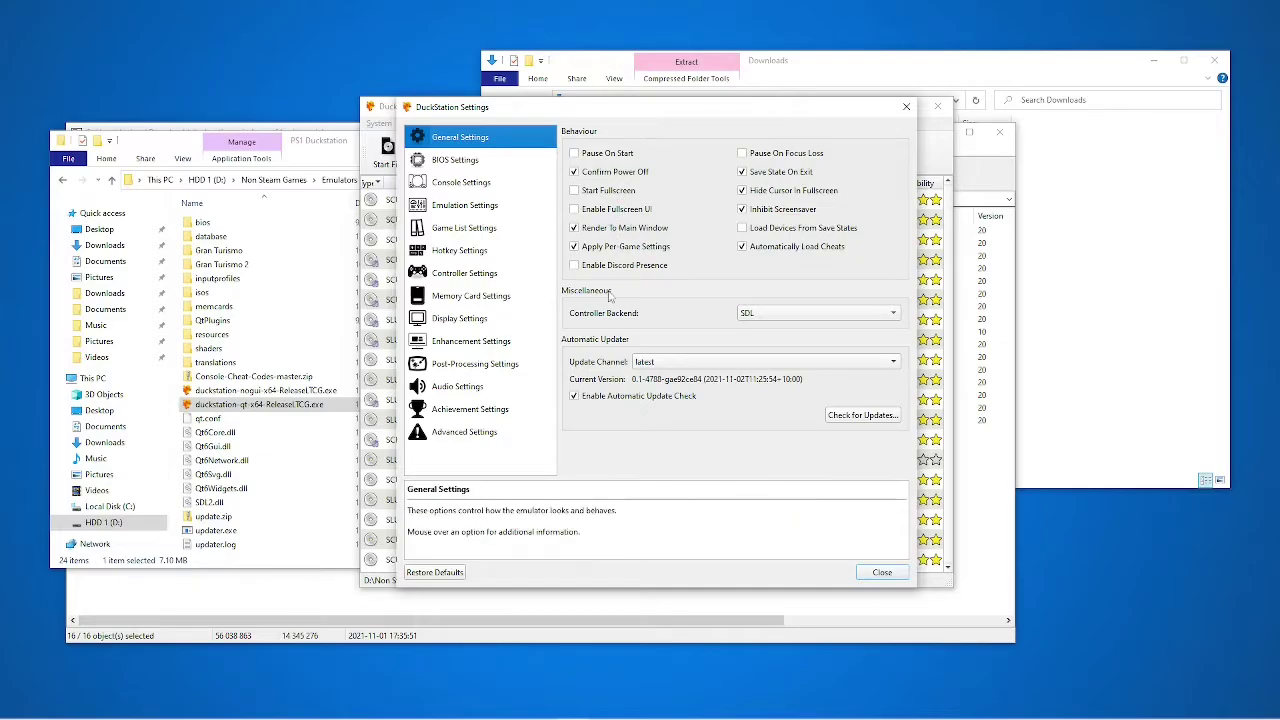
Examine the BIOS settings, including the description of the Fast Boot option
{"action": "left_click", "coordinate": [464, 162]}
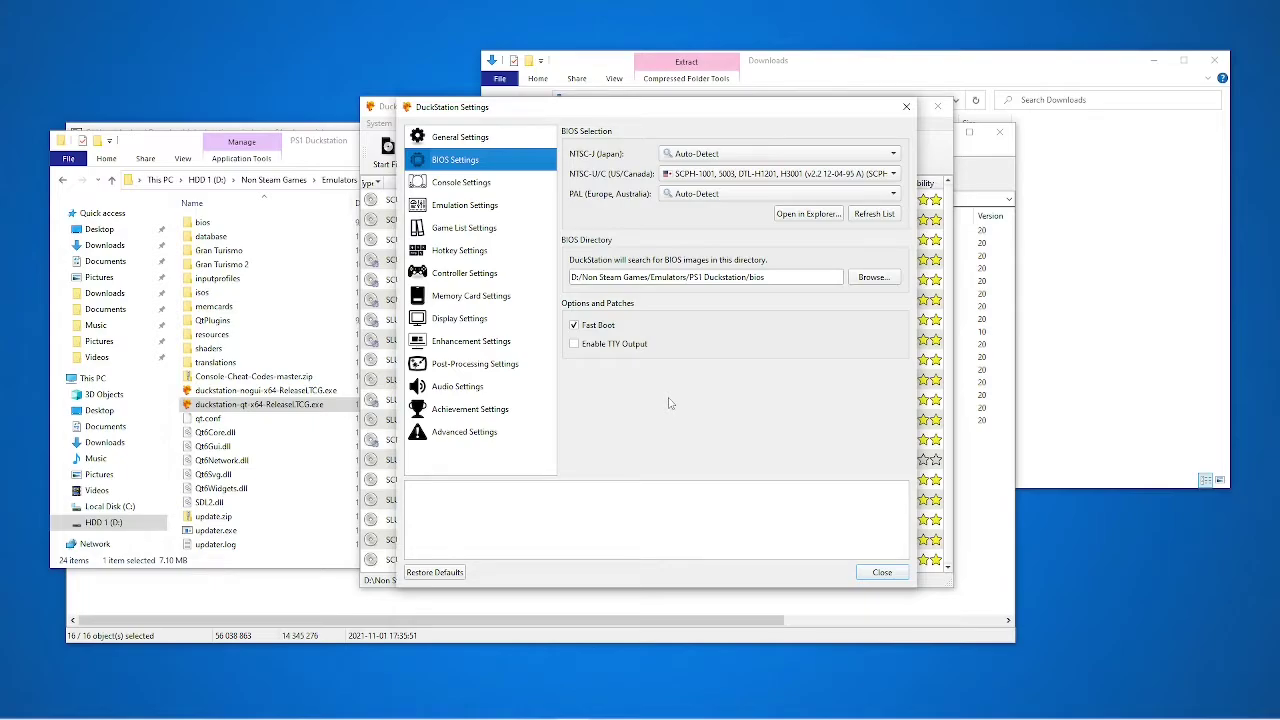
{"action": "mouse_move", "coordinate": [580, 330]}
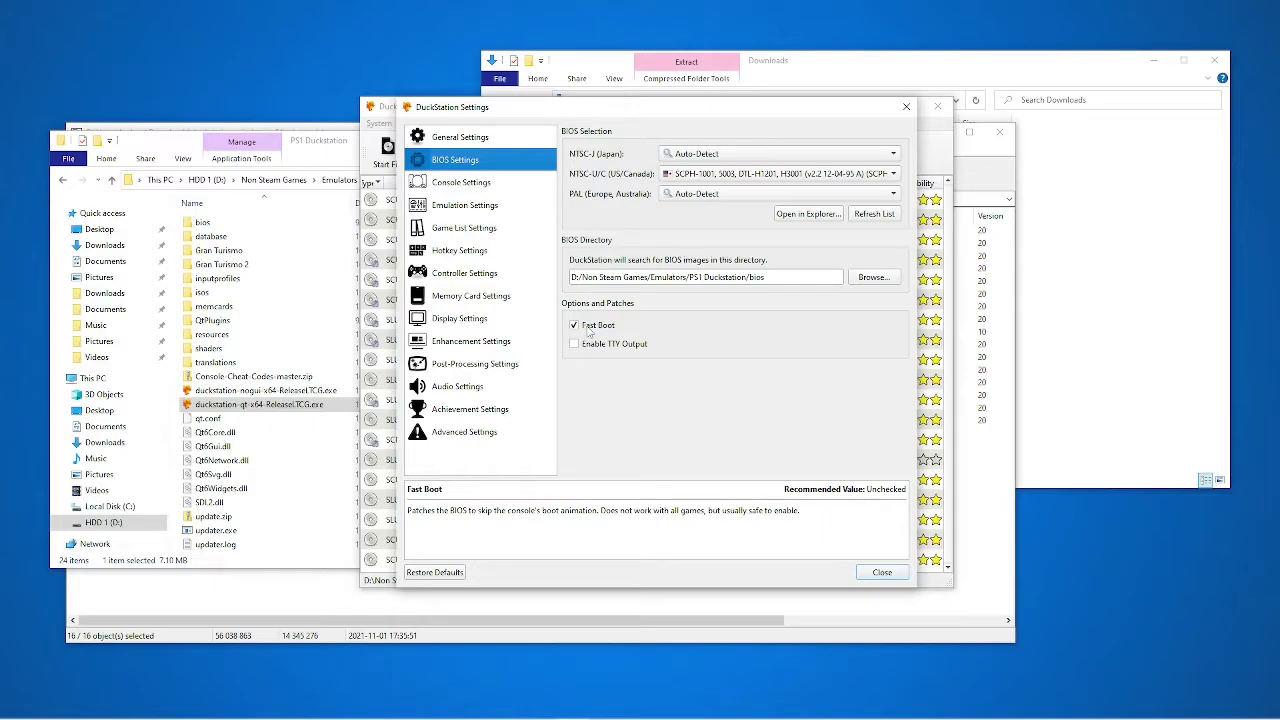
In the console settings, choose NTSC-U/C (US, Canada) as the region and check the 8MB RAM option
{"action": "left_click", "coordinate": [482, 182]}
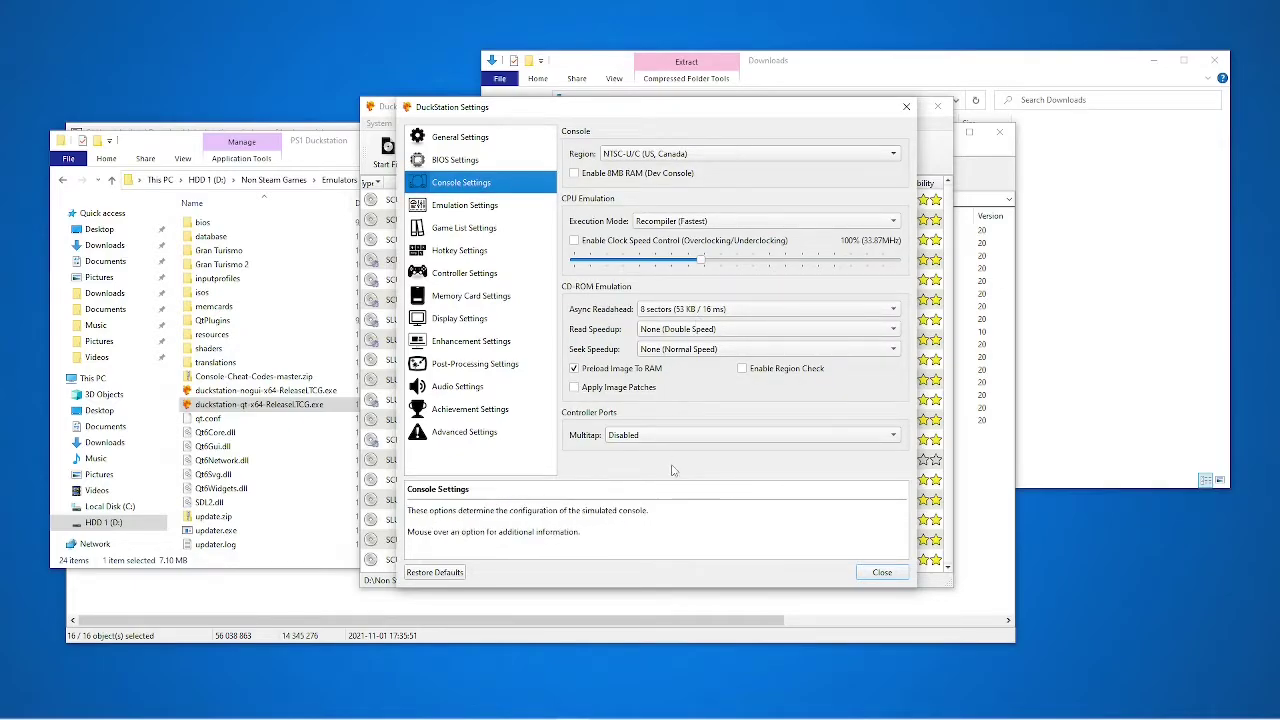
{"action": "left_click", "coordinate": [740, 154]}
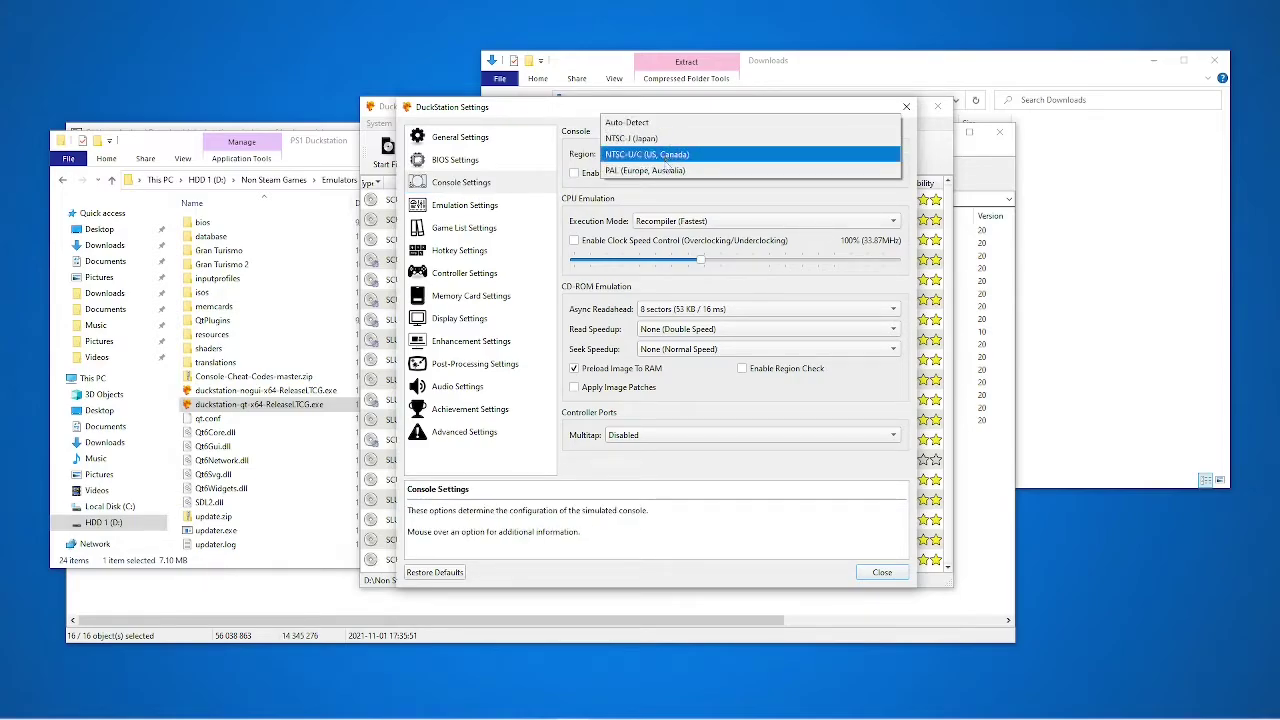
{"action": "left_click", "coordinate": [682, 156]}
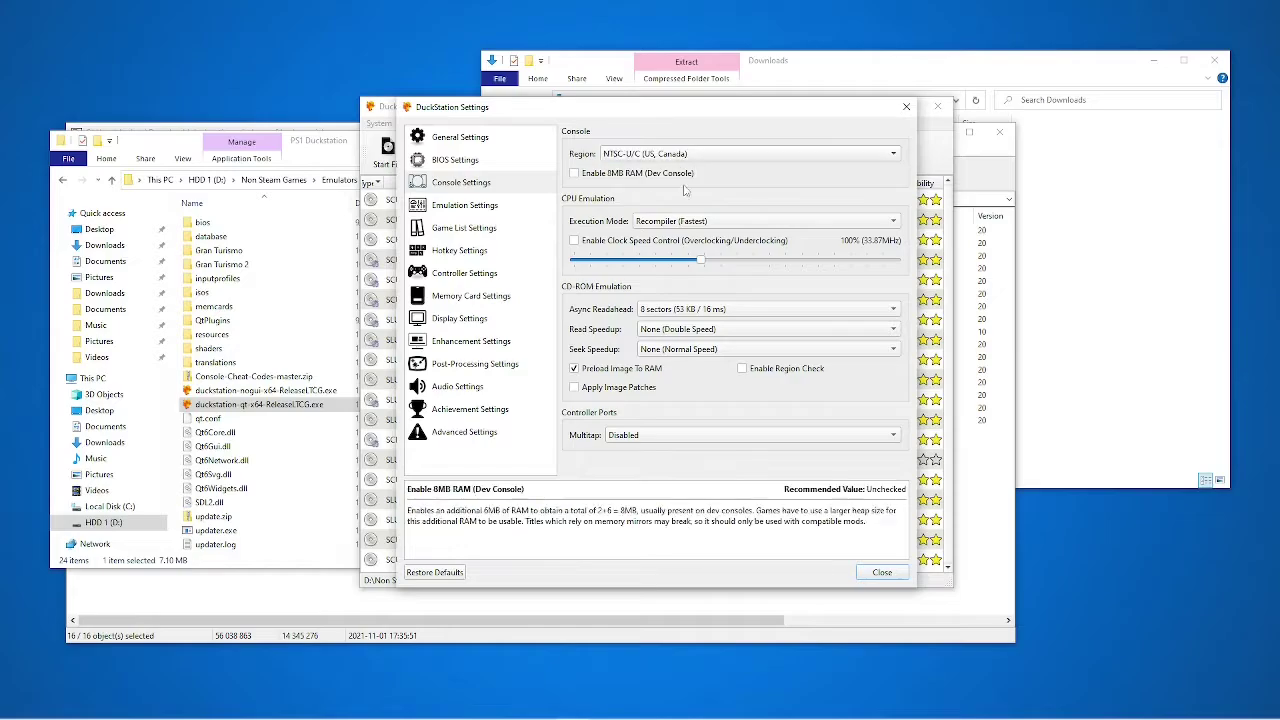
{"action": "mouse_move", "coordinate": [612, 178]}
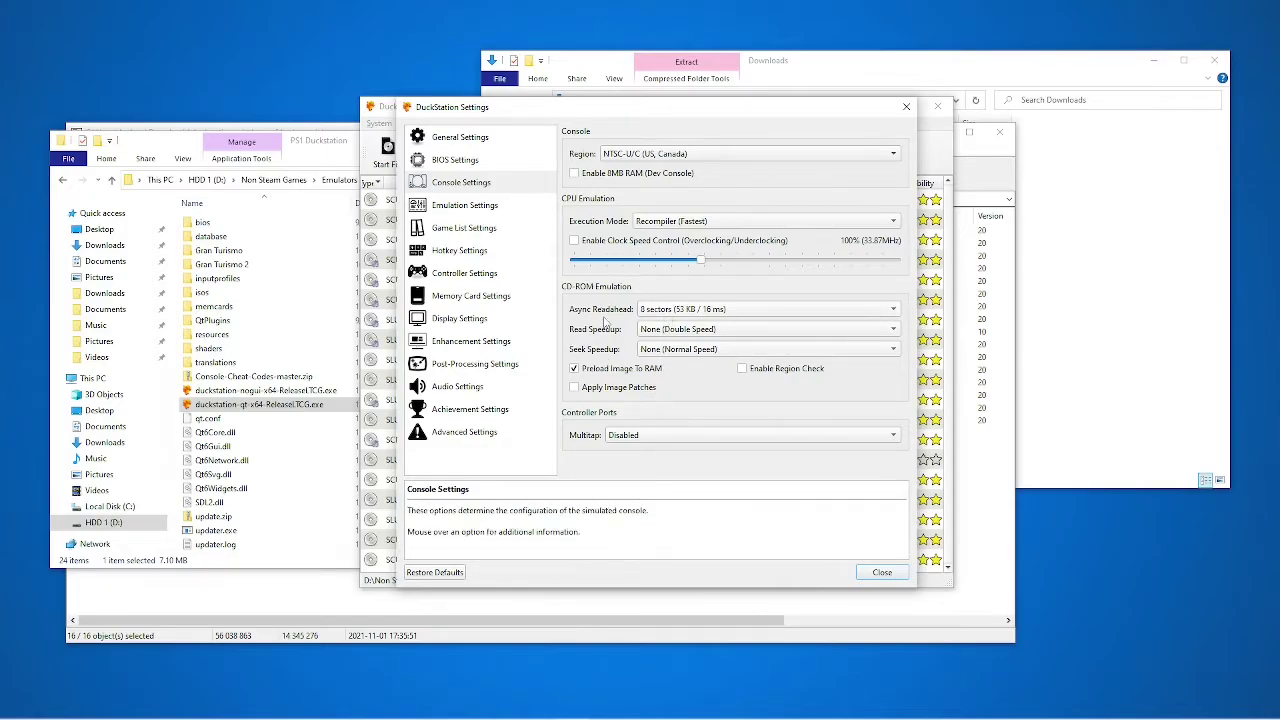
Examine the Read Speedup and Preload Image To RAM options, plus the speed controls in the emulation settings
{"action": "left_click", "coordinate": [670, 329]}
{"action": "left_click", "coordinate": [660, 330]}
{"action": "mouse_move", "coordinate": [668, 330]}
{"action": "mouse_move", "coordinate": [612, 376]}
{"action": "left_click", "coordinate": [466, 206]}
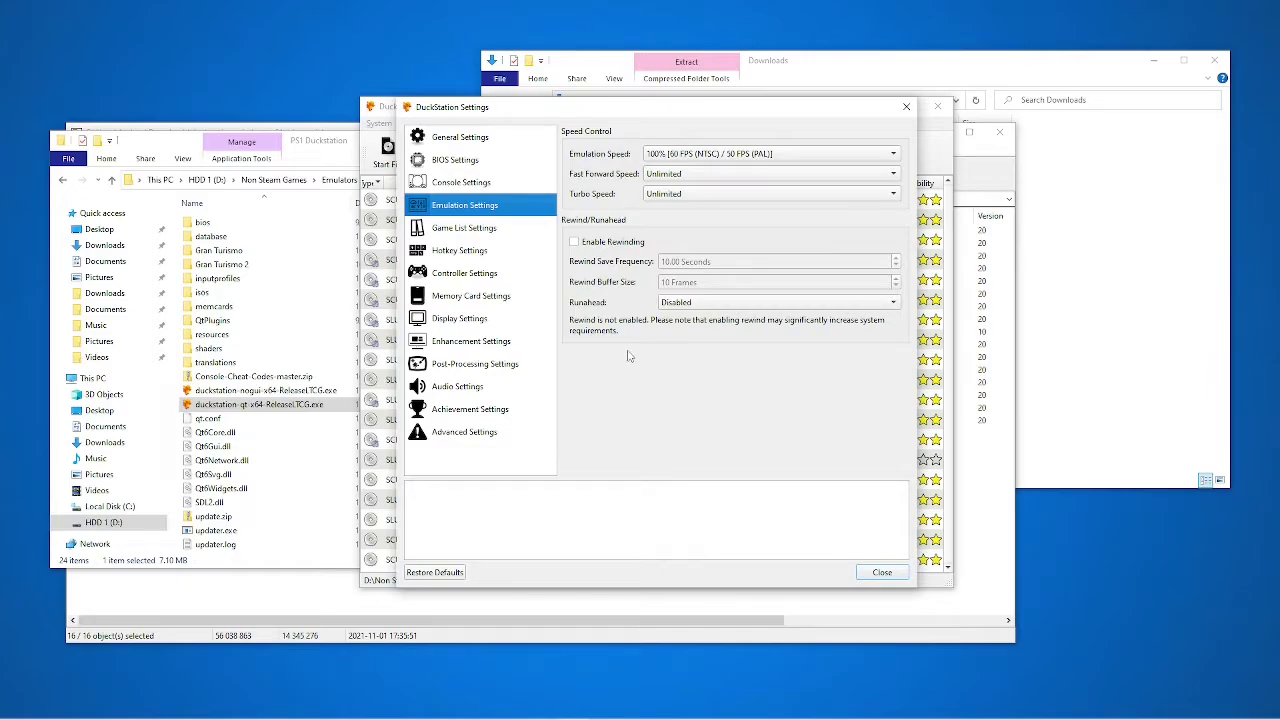
{"action": "mouse_move", "coordinate": [665, 175]}
In the game list settings, view the folder picker for adding a search directory, cancel it, and select the existing isos path
{"action": "left_click", "coordinate": [483, 231]}
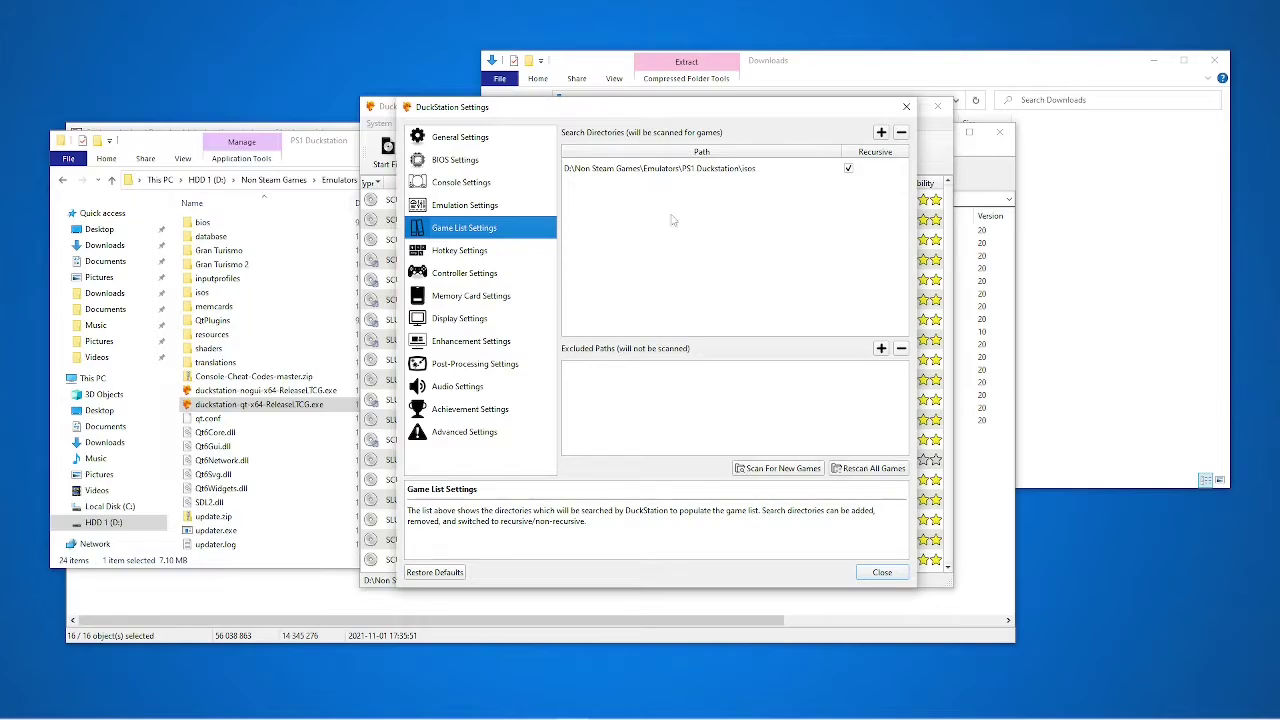
{"action": "left_click", "coordinate": [881, 132]}
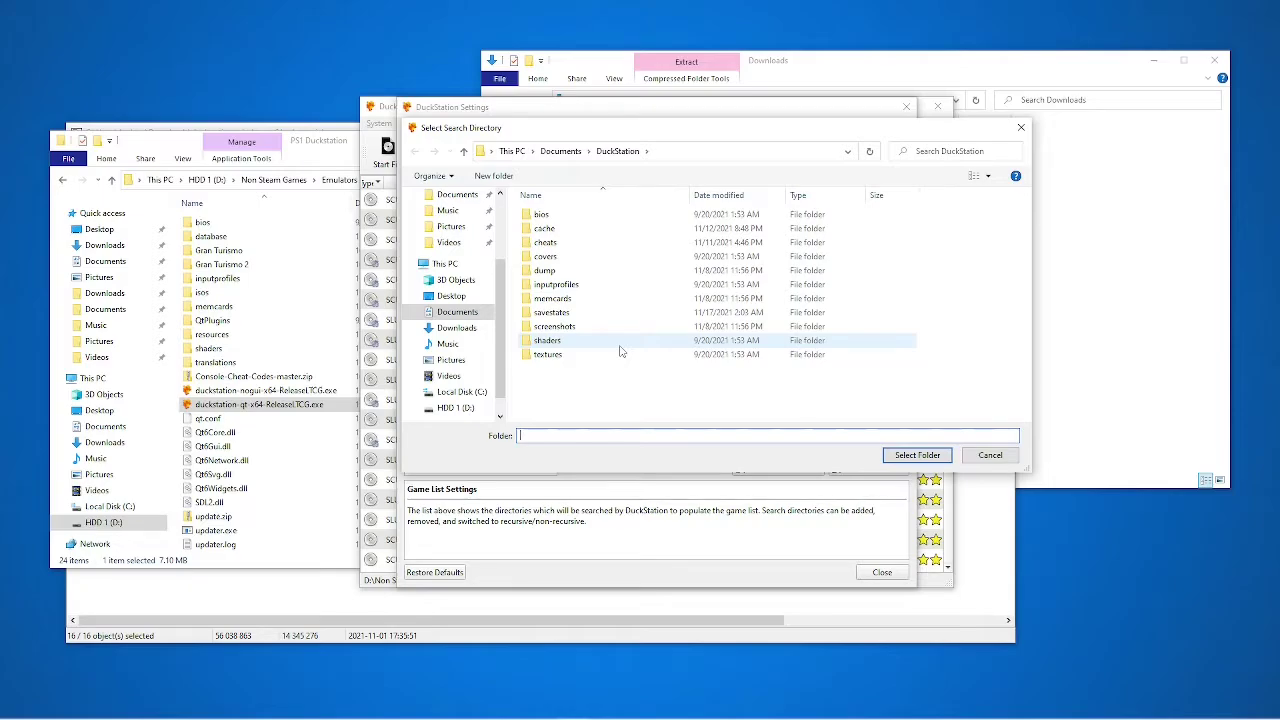
{"action": "left_click", "coordinate": [979, 455]}
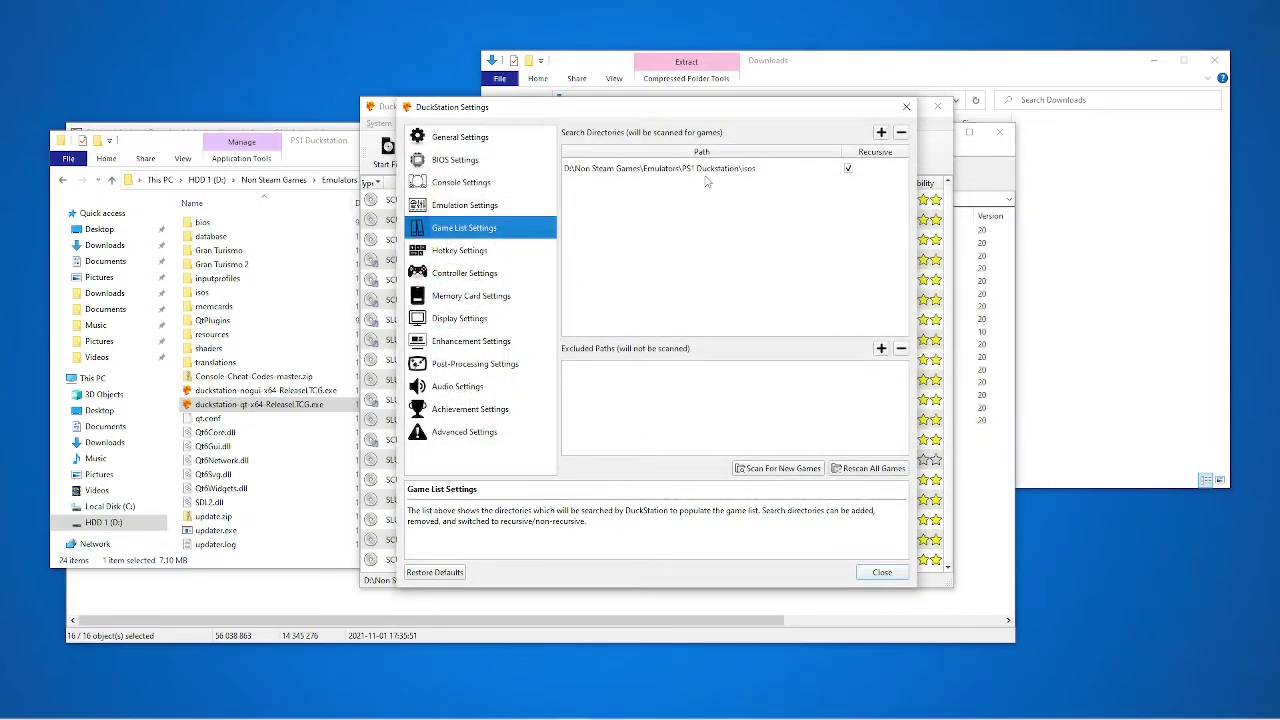
{"action": "left_click", "coordinate": [707, 175]}
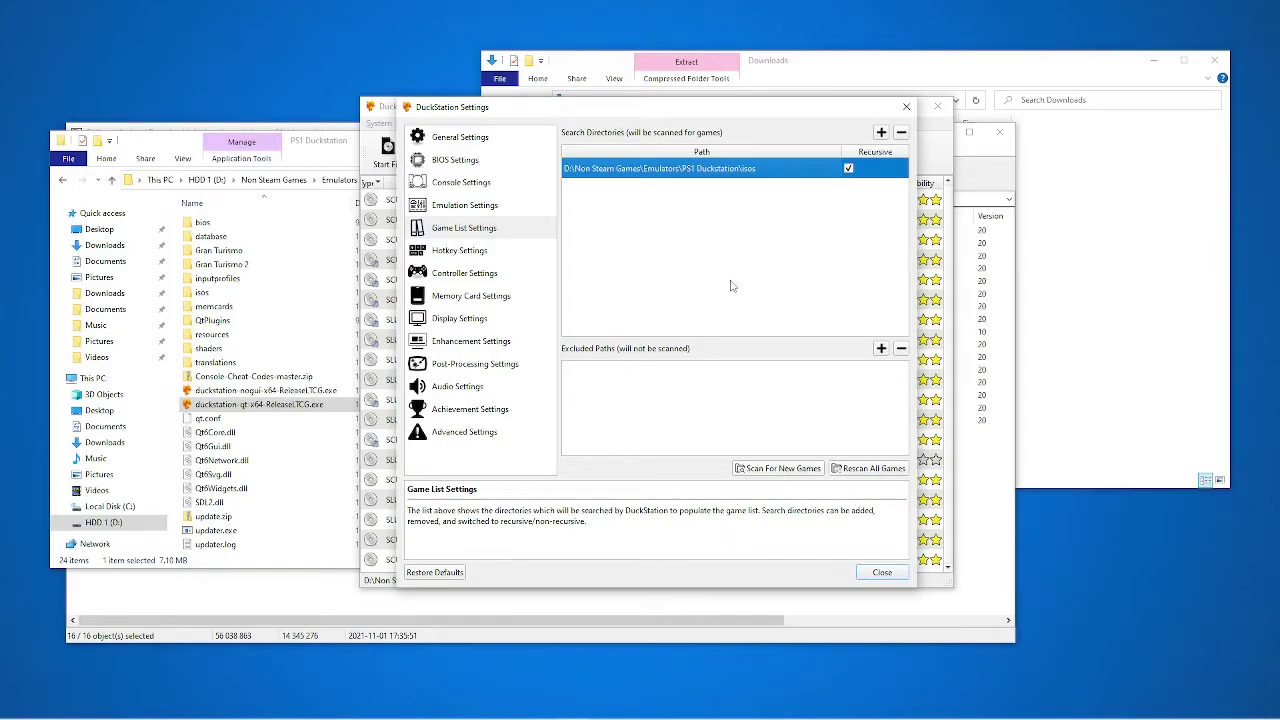
Review the general hotkey bindings and the Port 1 controller bindings
{"action": "left_click", "coordinate": [521, 254]}
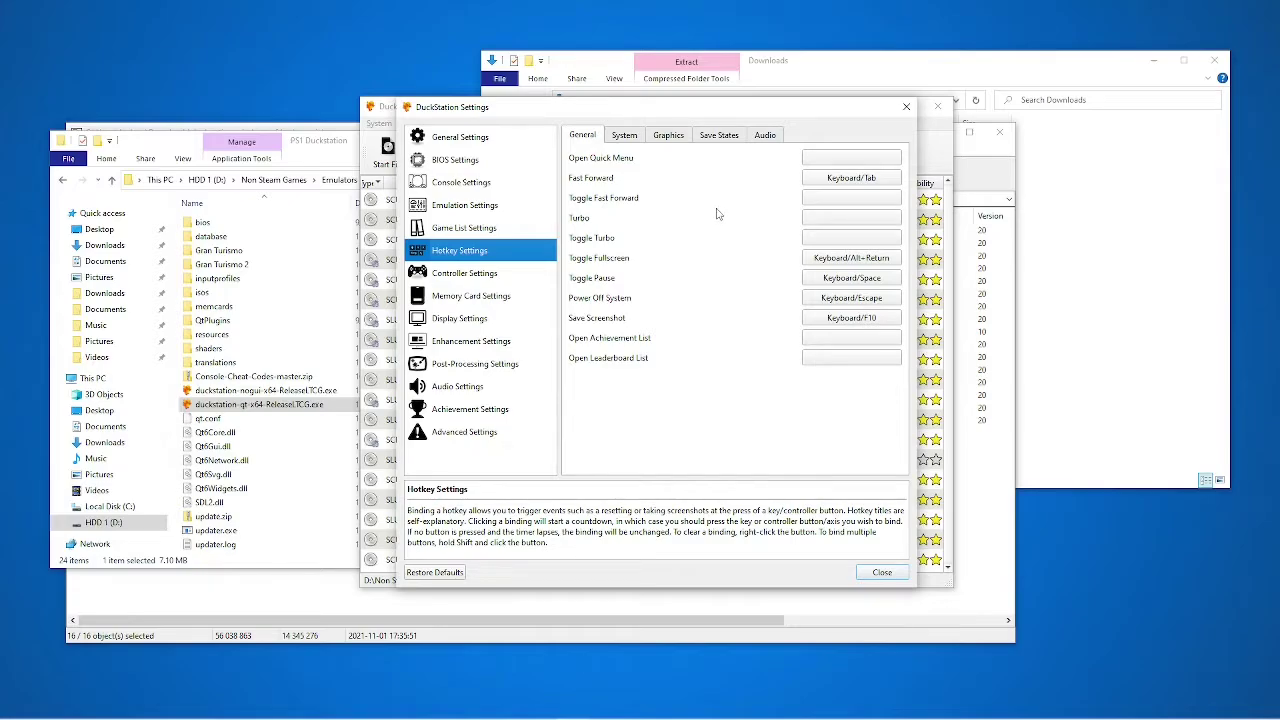
{"action": "left_click", "coordinate": [475, 279]}
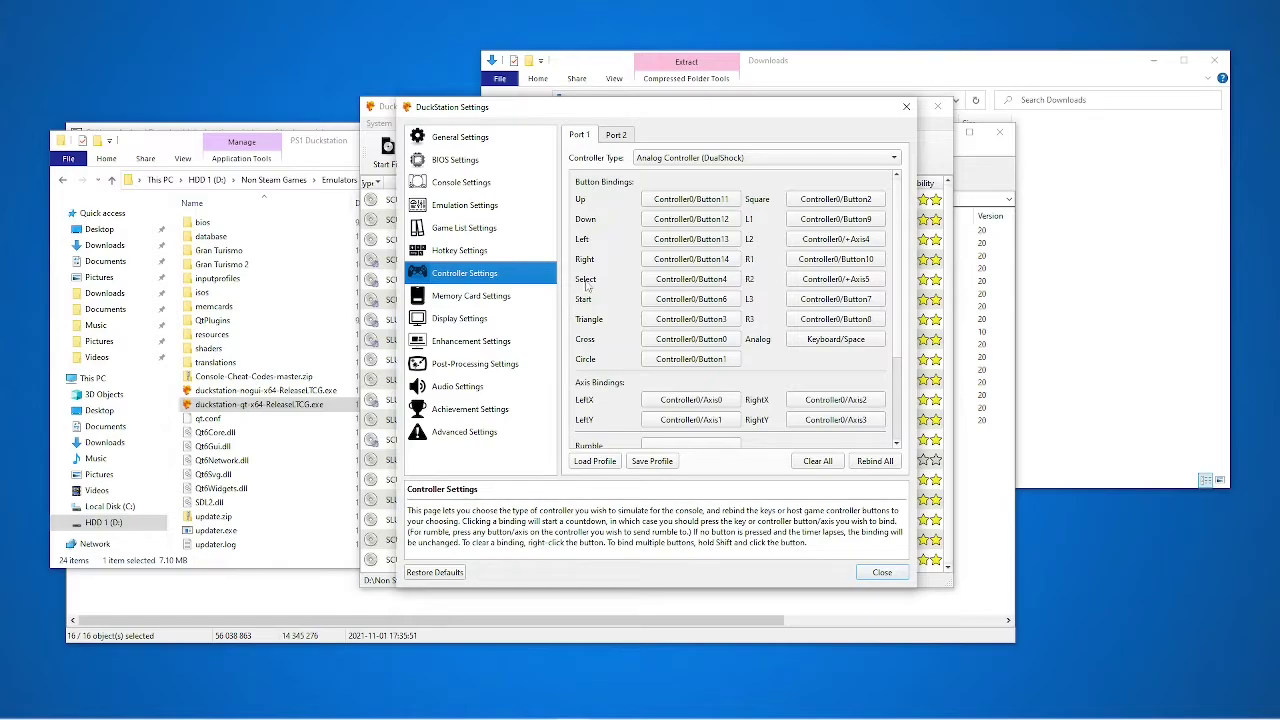
In the memory card settings, choose Separate Card Per Game (Game Code) as the type for Memory Card 1
{"action": "left_click", "coordinate": [528, 304]}
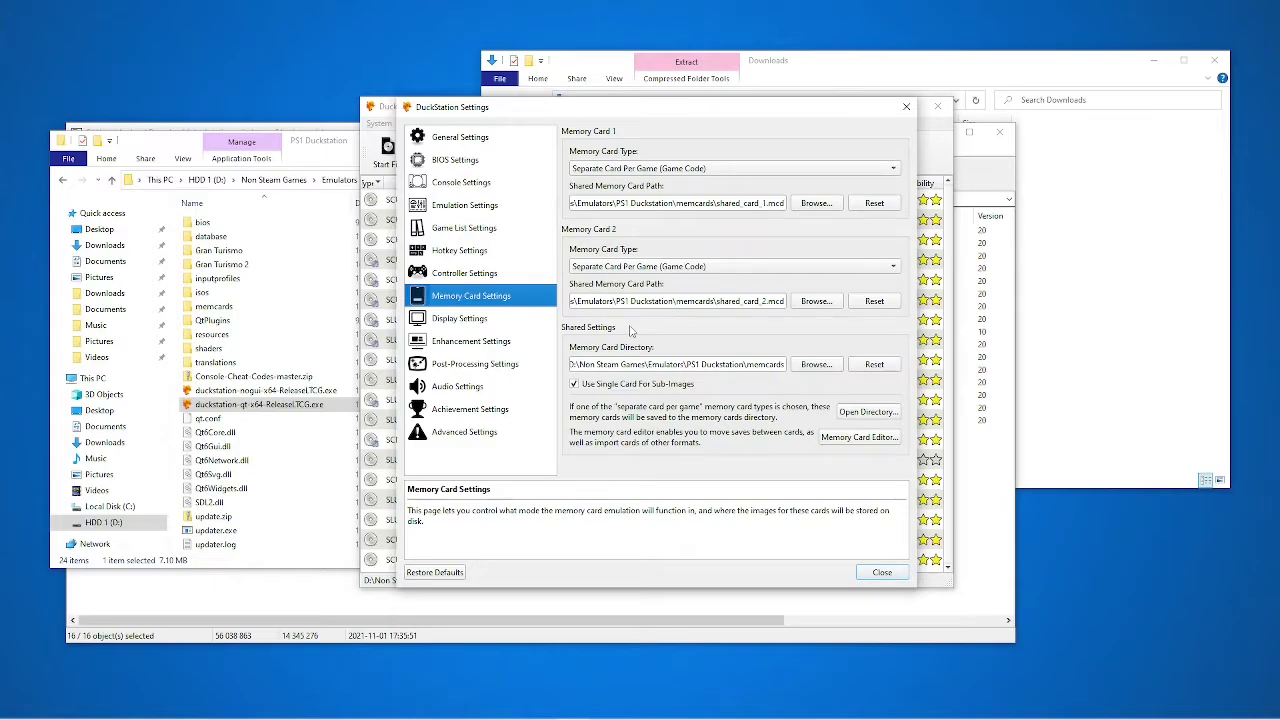
{"action": "left_click", "coordinate": [688, 168]}
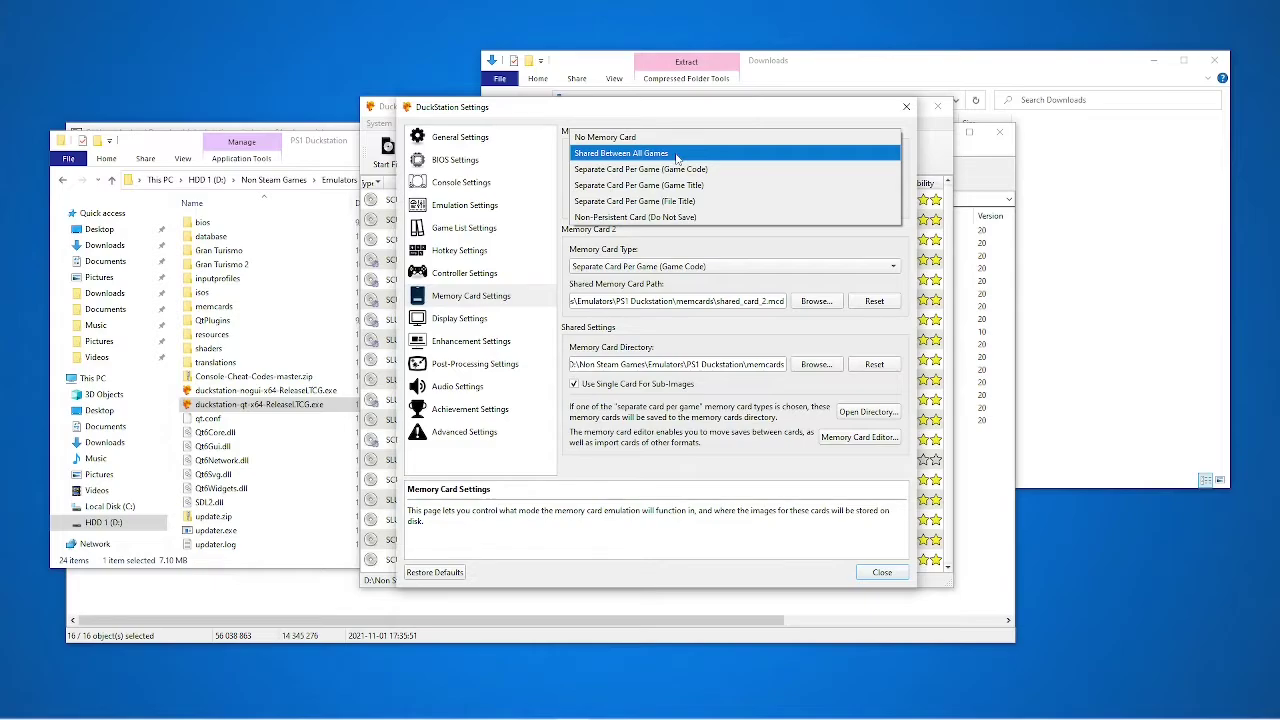
{"action": "left_click", "coordinate": [680, 169]}
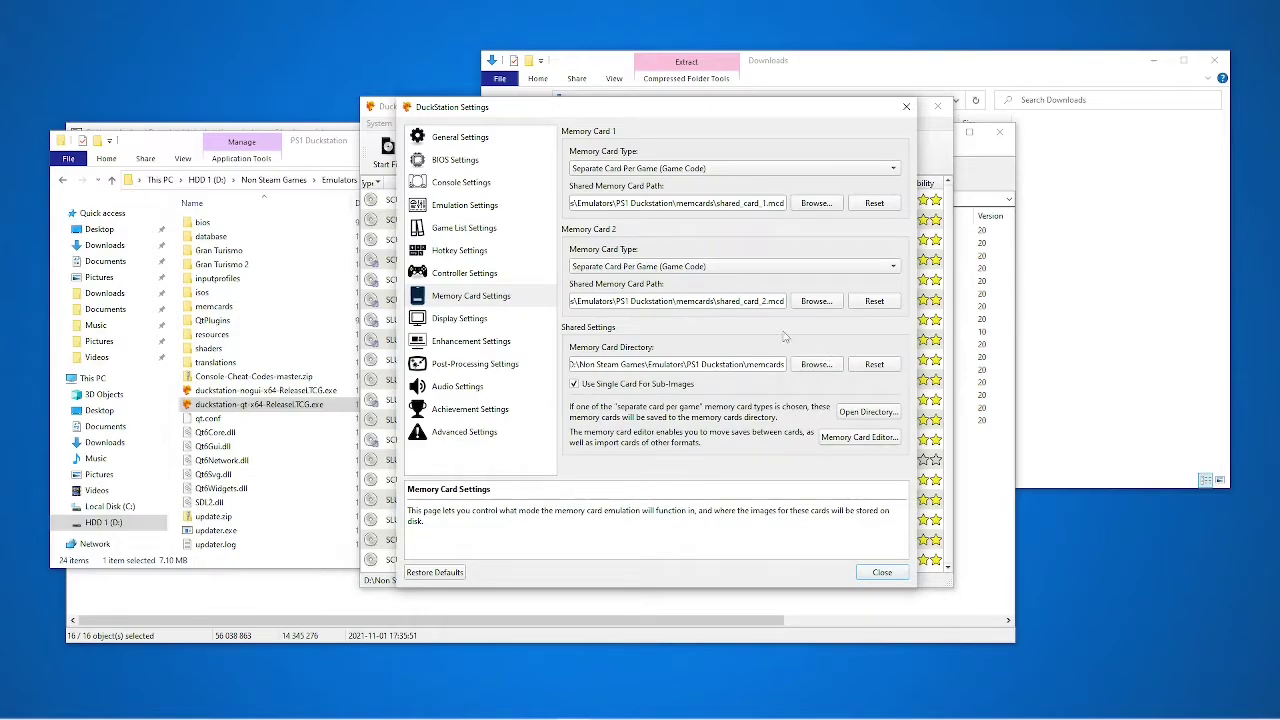
In the display settings, compare the available renderers and choose Hardware (Vulkan)
{"action": "left_click", "coordinate": [515, 322]}
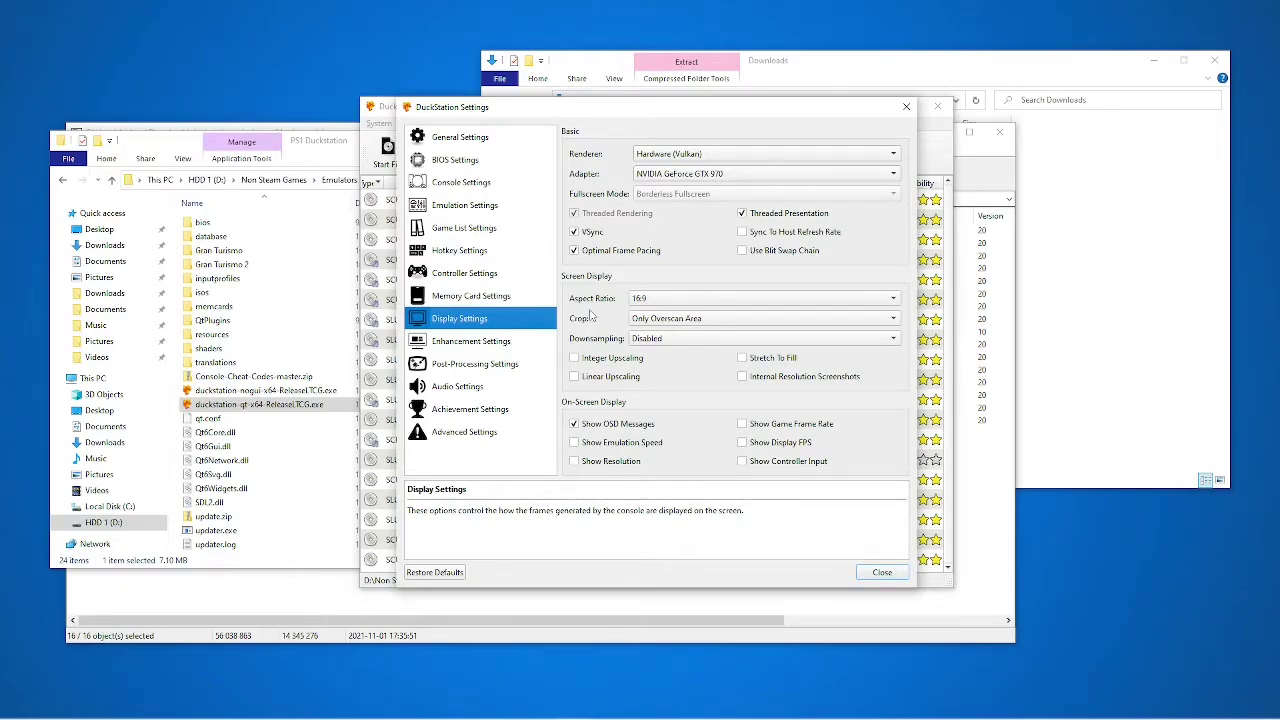
{"action": "mouse_move", "coordinate": [652, 156]}
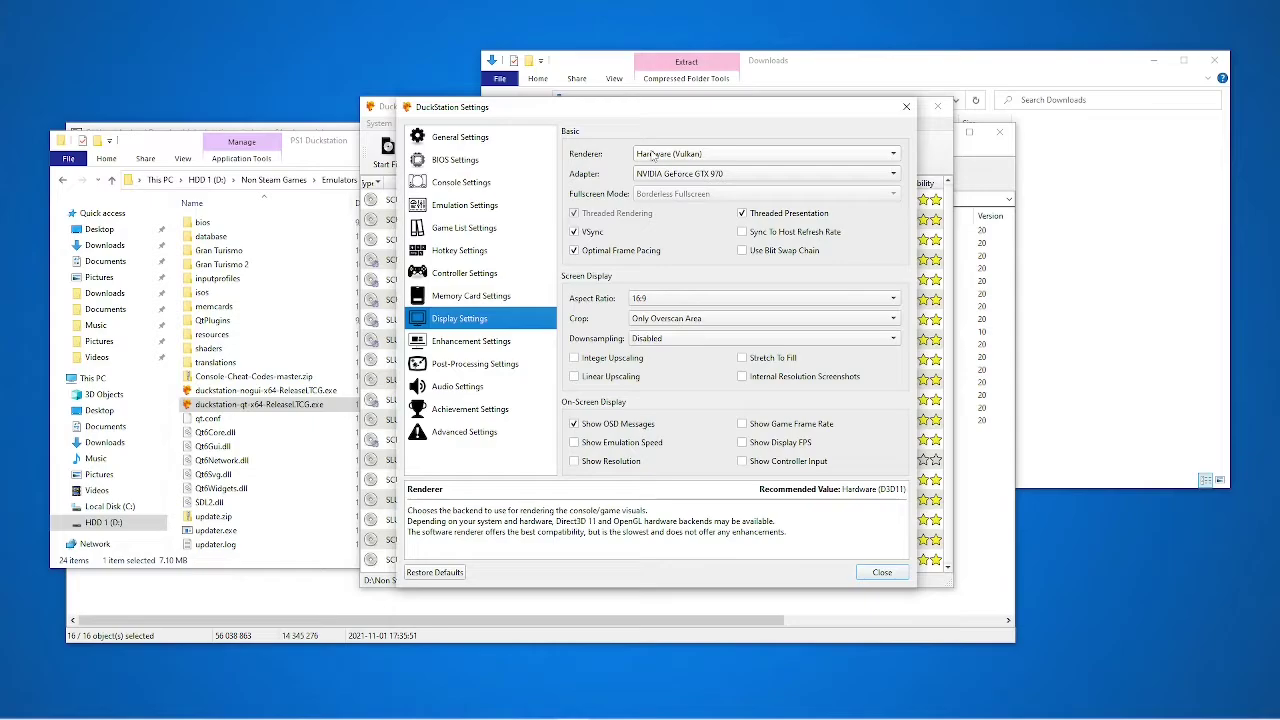
{"action": "left_click", "coordinate": [652, 156]}
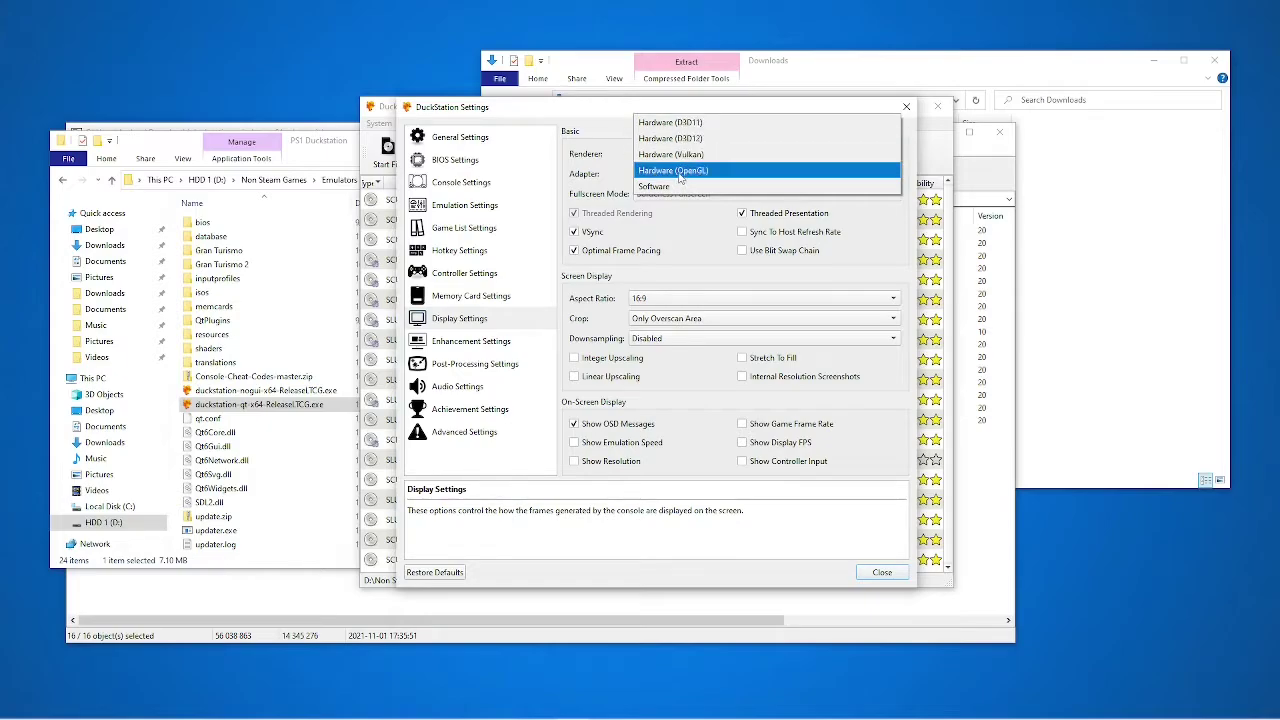
{"action": "key", "text": "Up"}
{"action": "key", "text": "Up"}
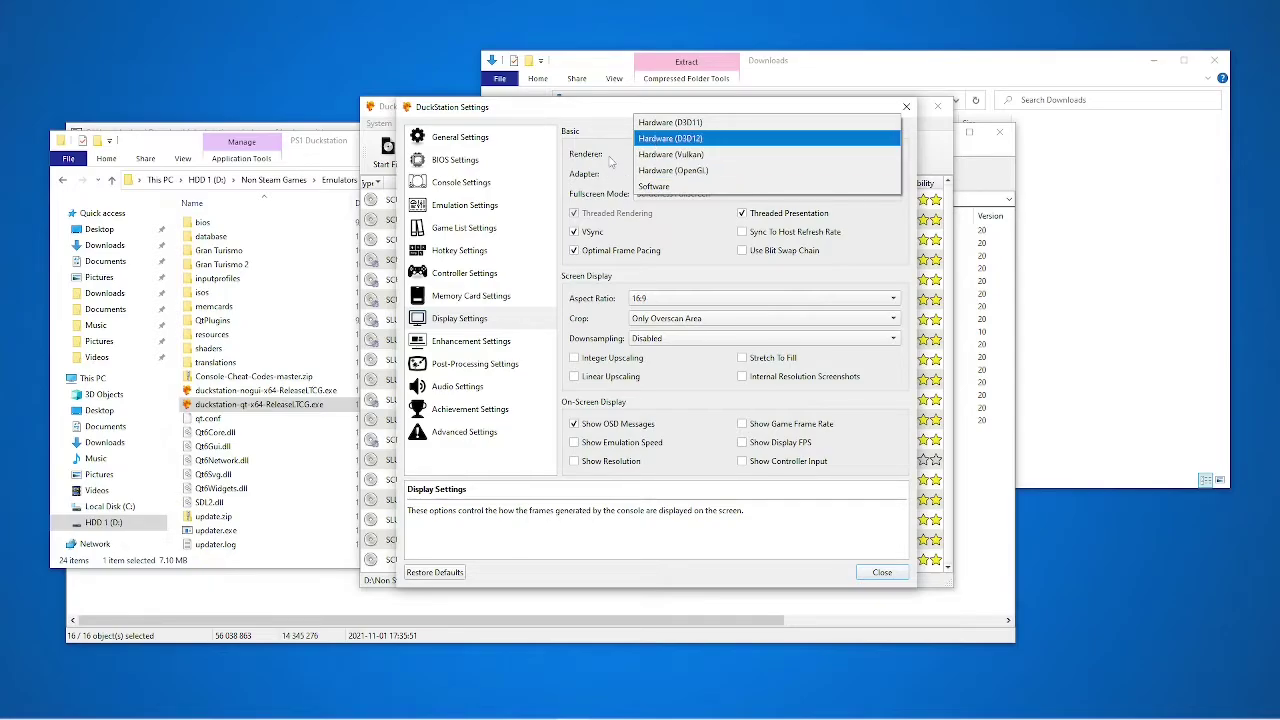
{"action": "key", "text": "Down"}
{"action": "key", "text": "Return"}
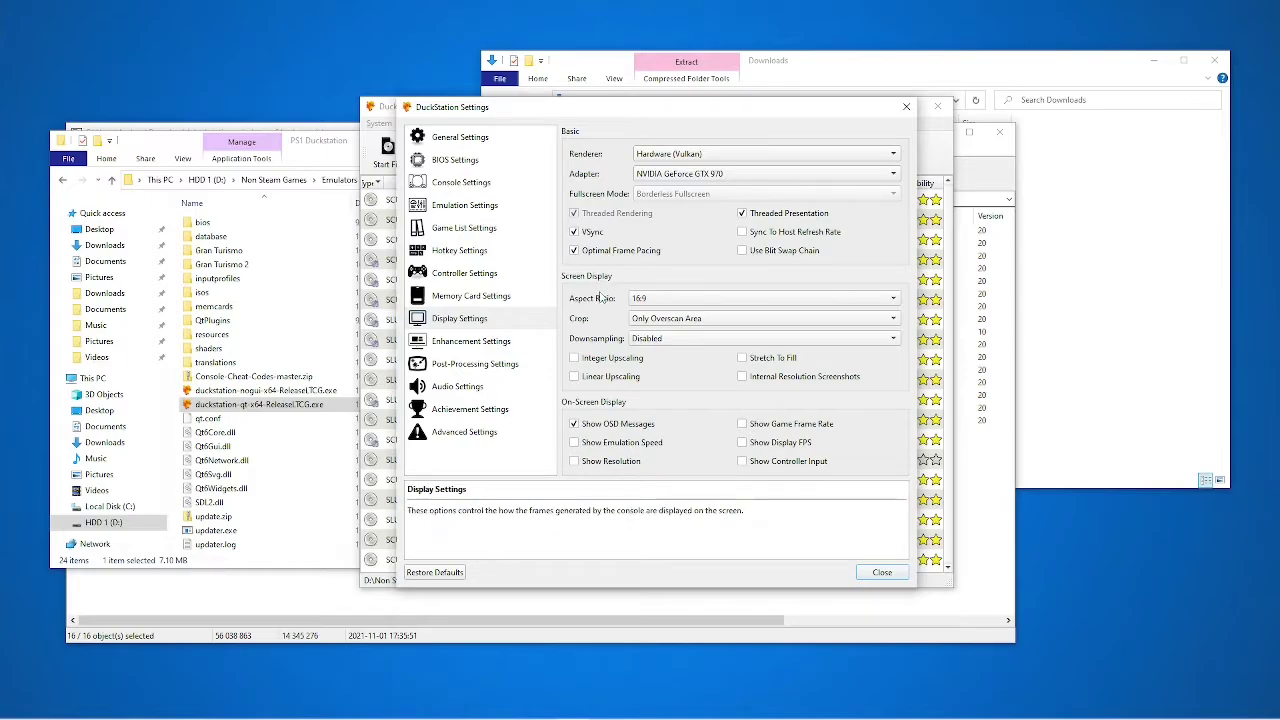
Set the display's aspect ratio to Auto (Game Native)
{"action": "left_click", "coordinate": [680, 298]}
{"action": "left_click", "coordinate": [591, 305]}
{"action": "left_click", "coordinate": [660, 298]}
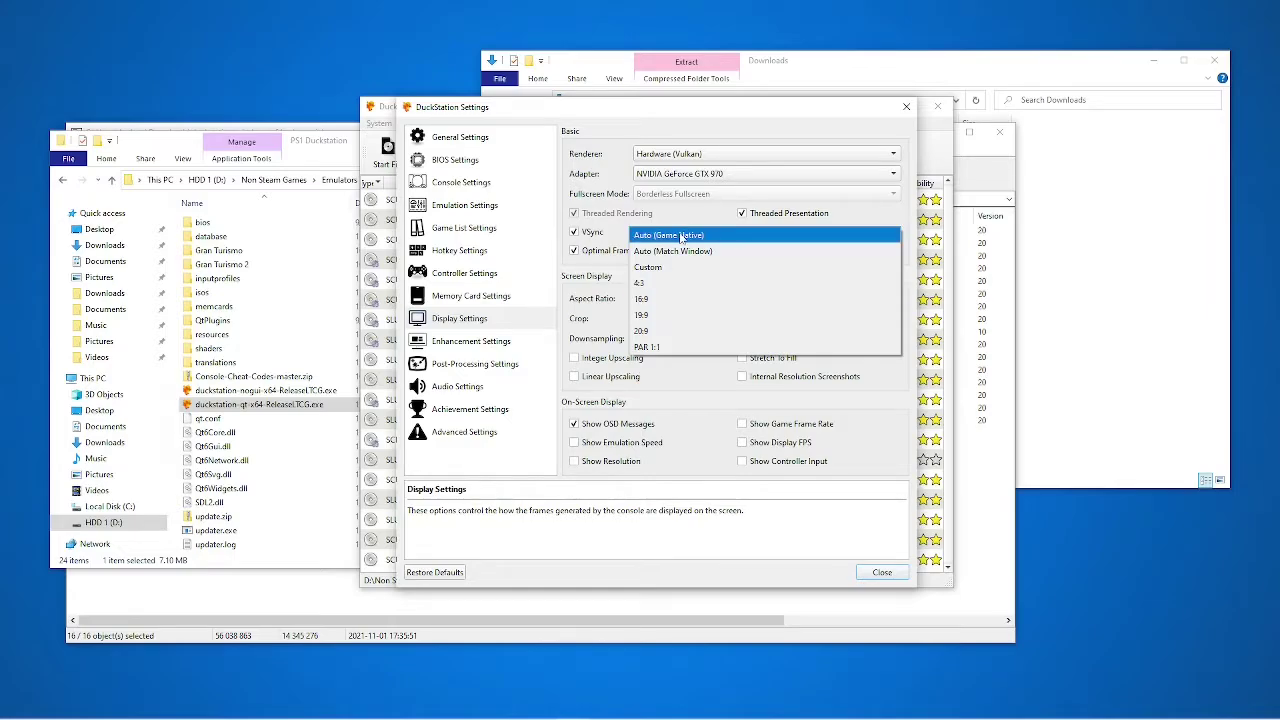
{"action": "left_click", "coordinate": [681, 236]}
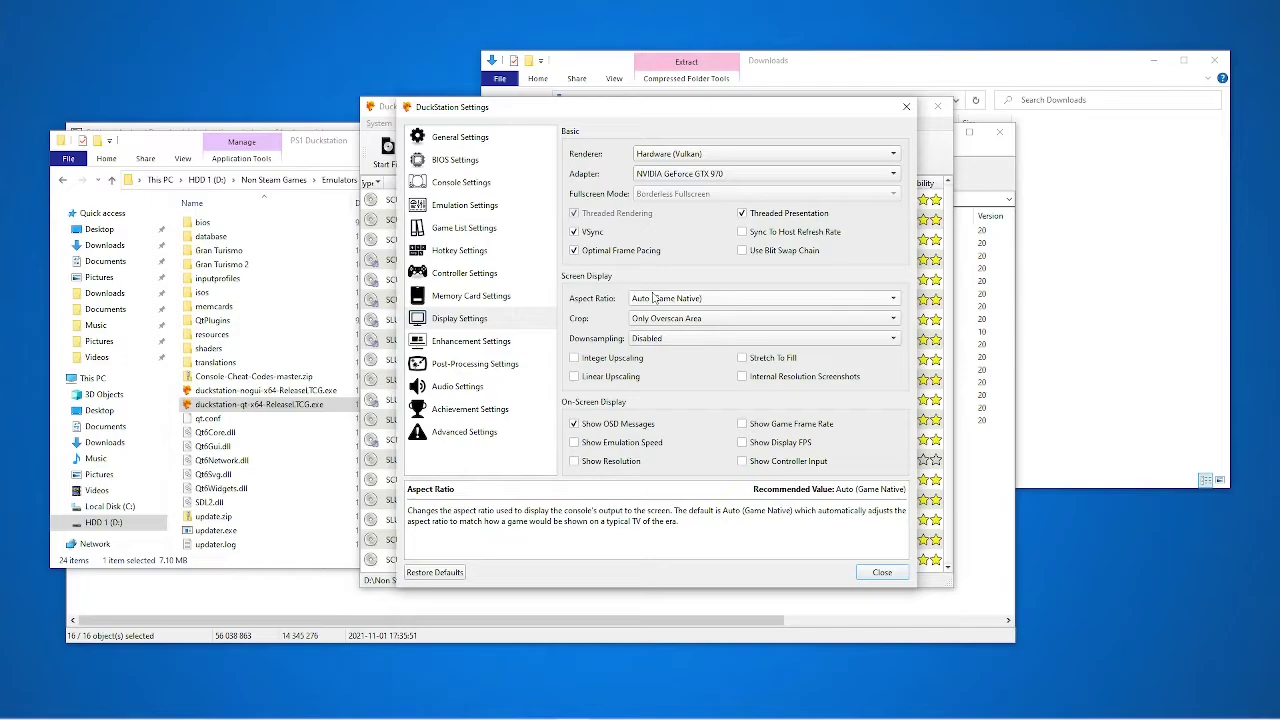
Try the 4:3 aspect ratio for the display, and set the aspect ratio to 16:9
{"action": "left_click", "coordinate": [653, 298]}
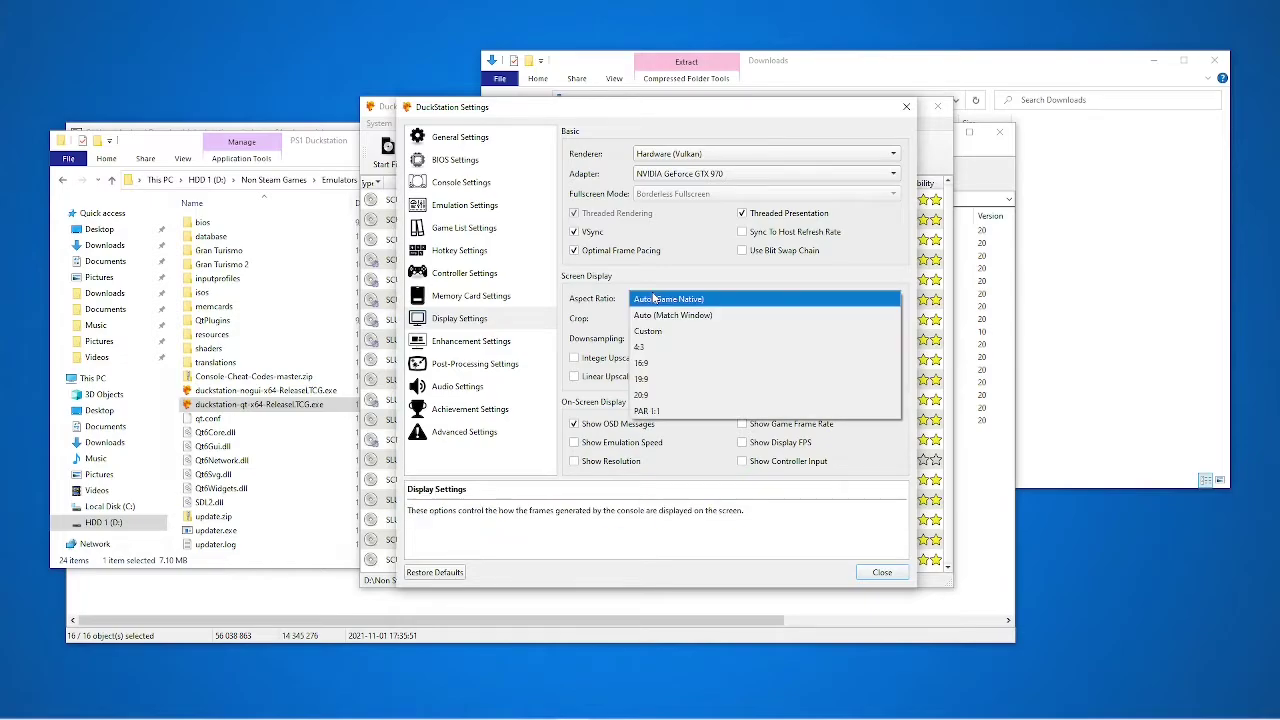
{"action": "left_click", "coordinate": [645, 350]}
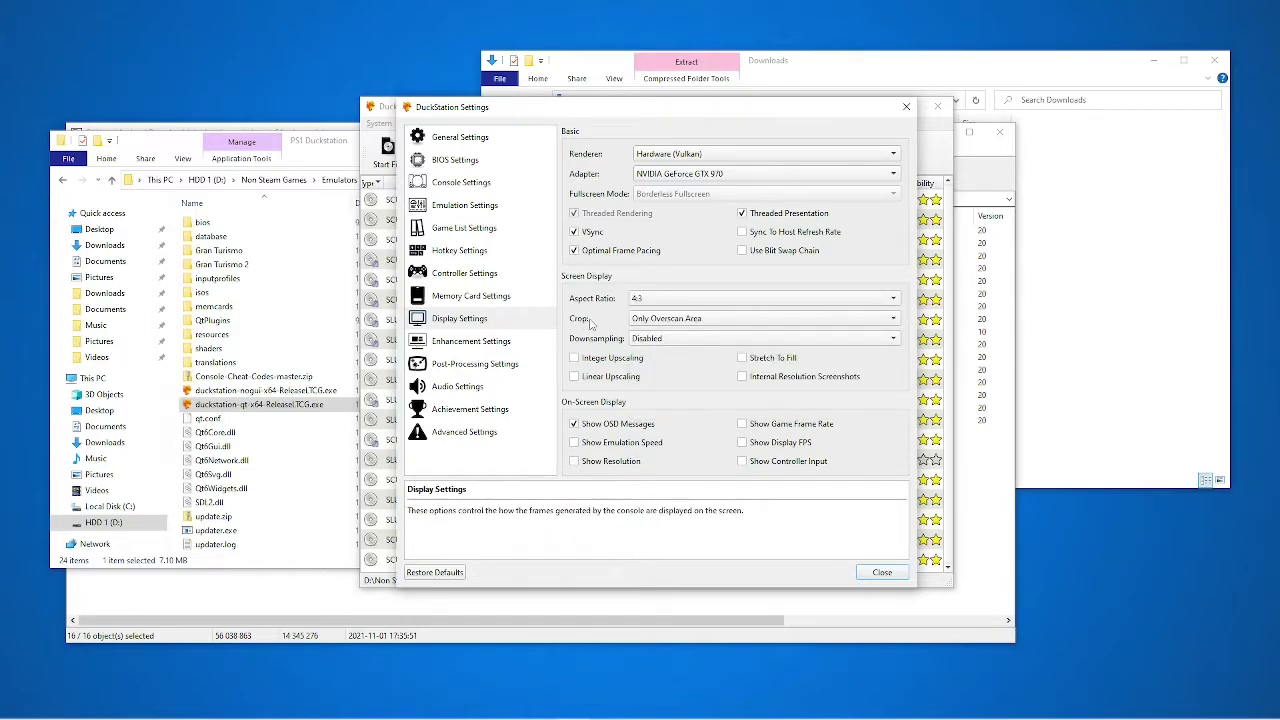
{"action": "left_click", "coordinate": [637, 300]}
{"action": "left_click", "coordinate": [679, 251]}
{"action": "left_click", "coordinate": [668, 298]}
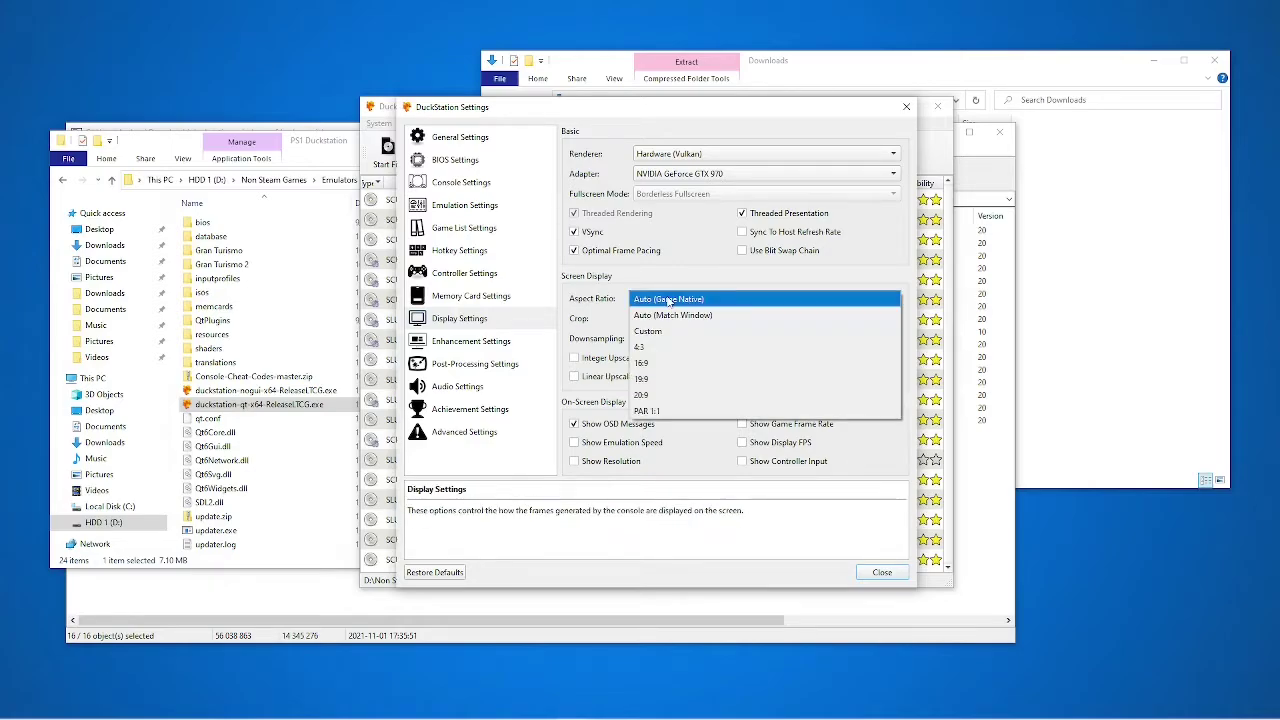
{"action": "left_click", "coordinate": [659, 363]}
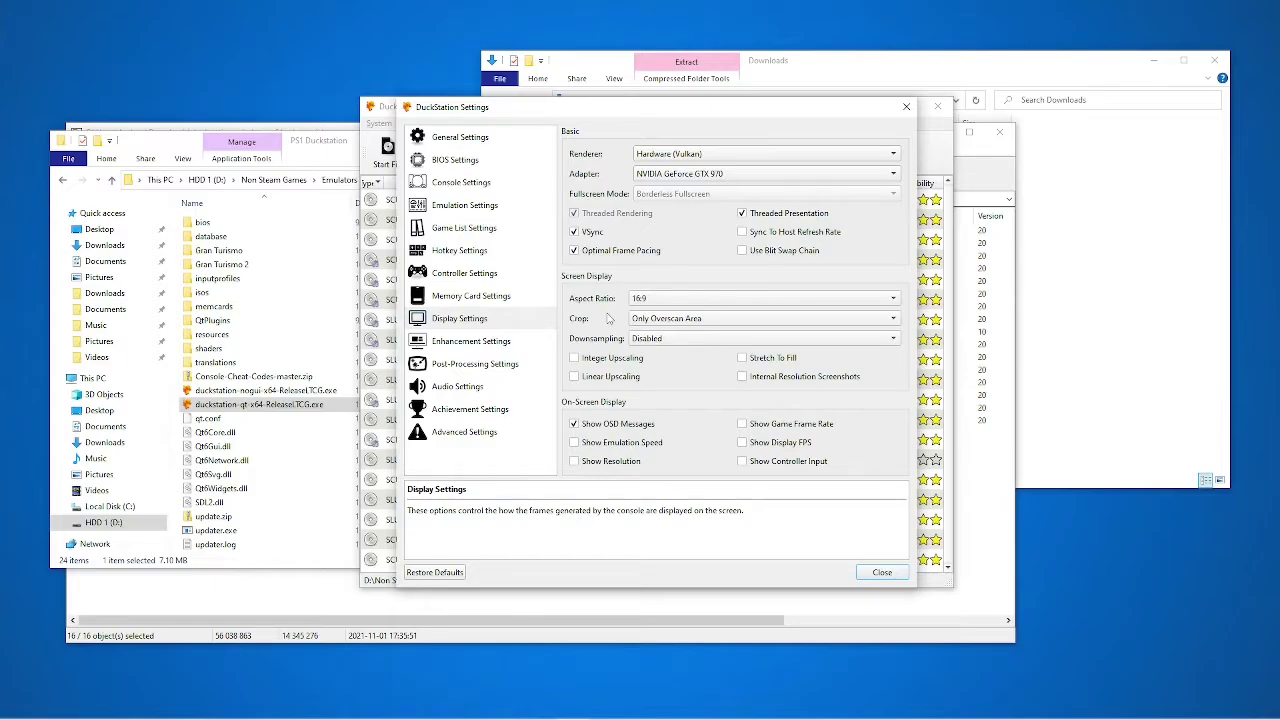
Review the available crop and downsampling options in the display settings
{"action": "left_click", "coordinate": [650, 318]}
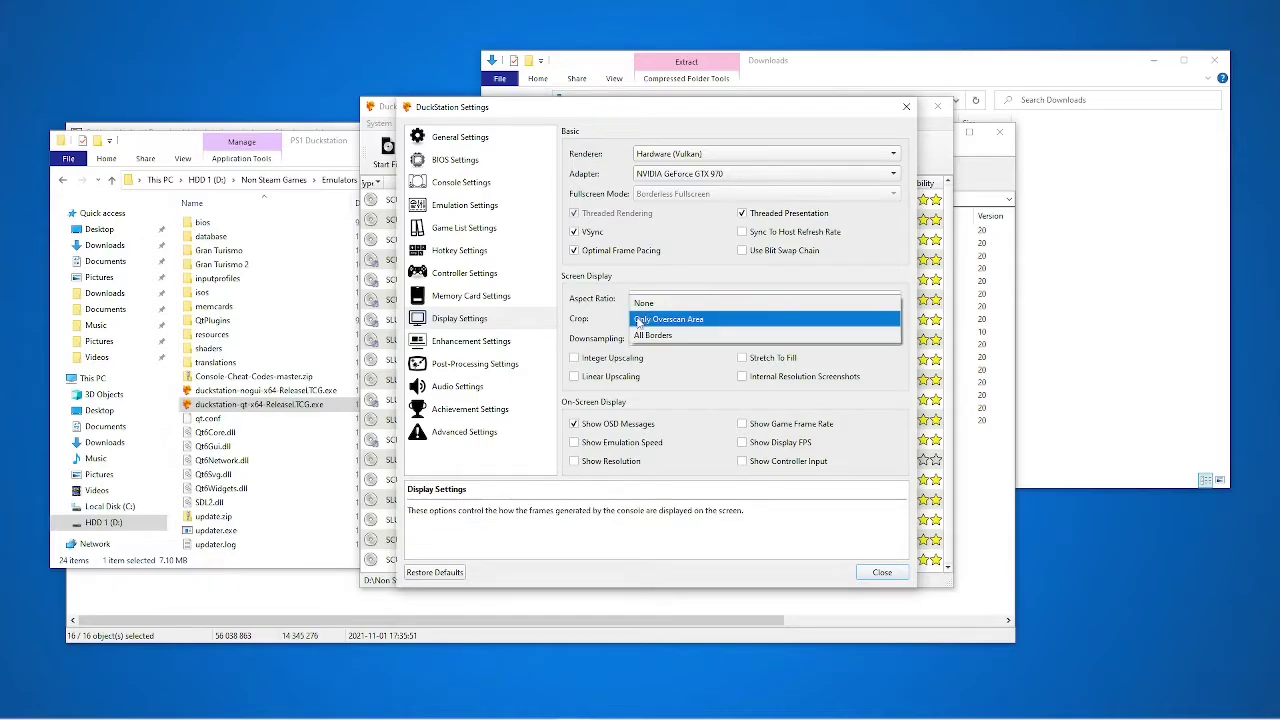
{"action": "key", "text": "Up"}
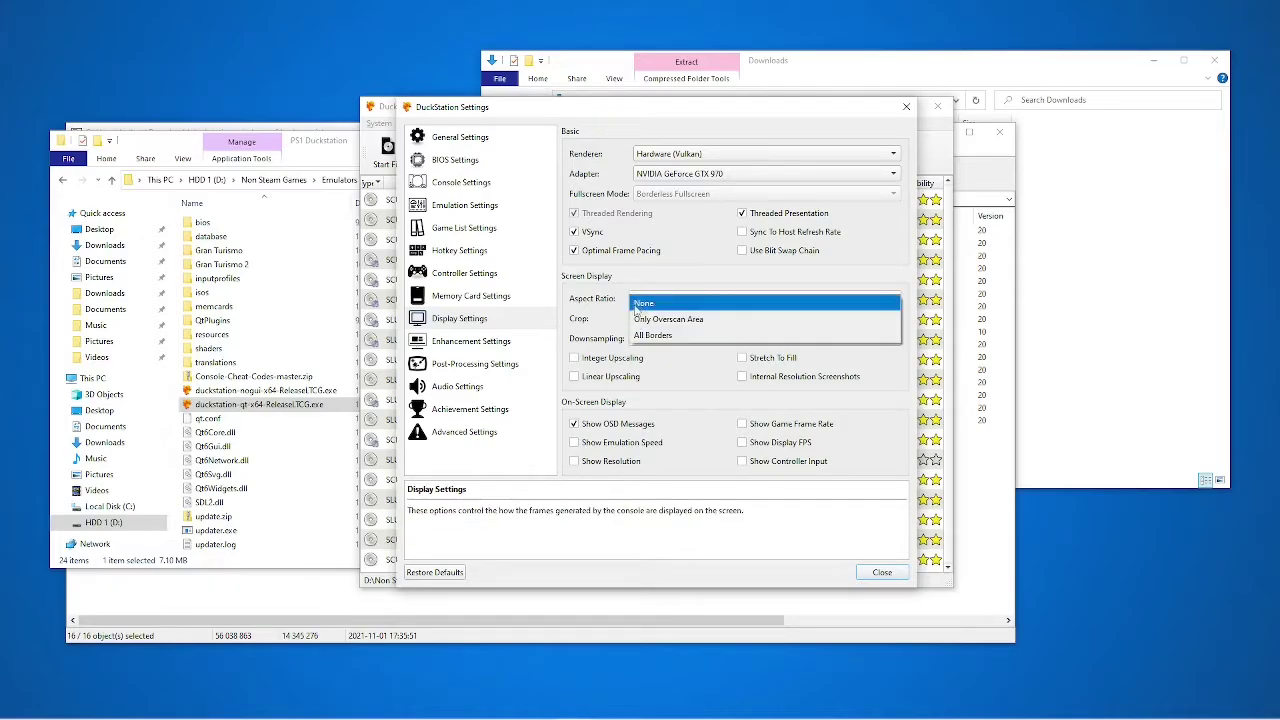
{"action": "key", "text": "Down"}
{"action": "key", "text": "Down"}
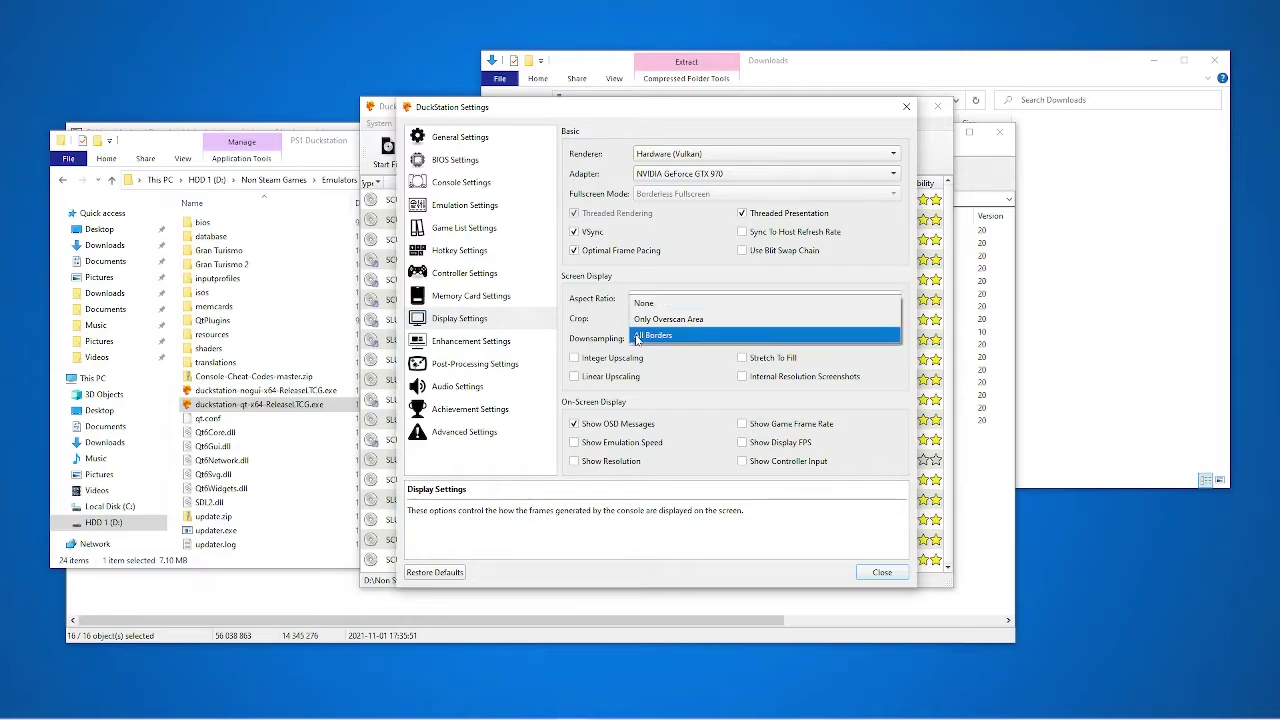
{"action": "key", "text": "Escape"}
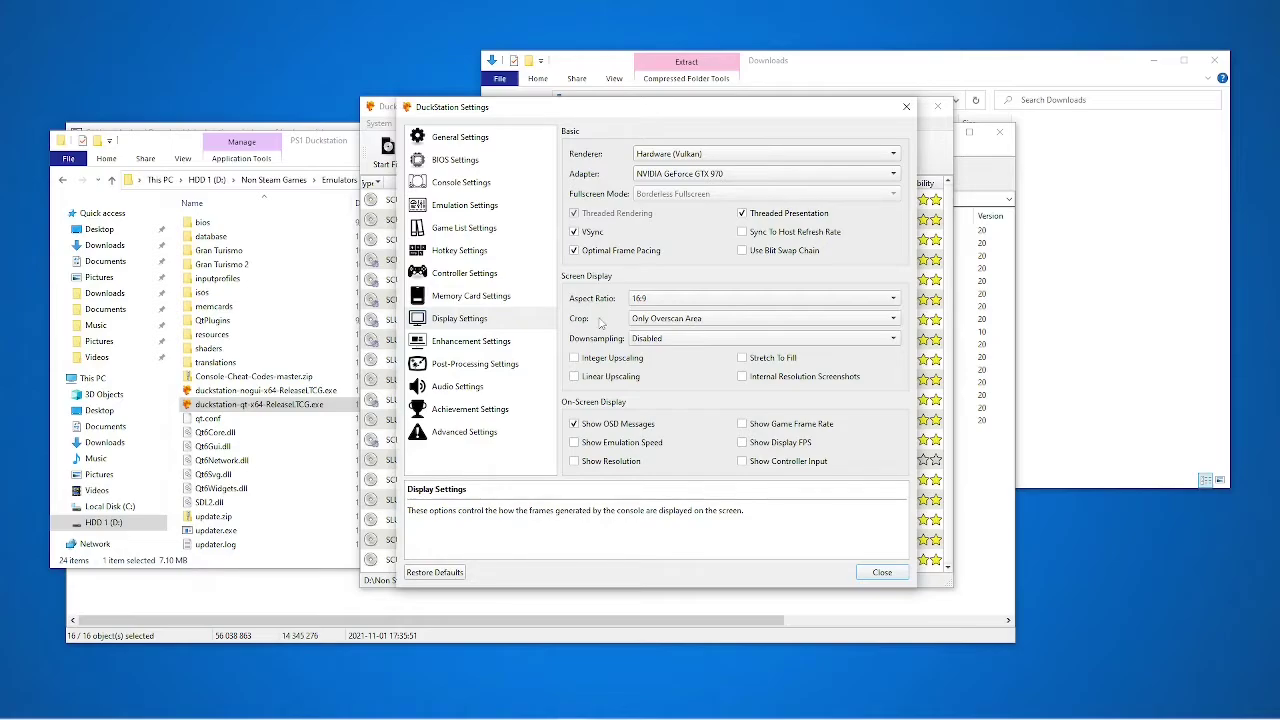
{"action": "mouse_move", "coordinate": [636, 321]}
{"action": "left_click", "coordinate": [636, 340]}
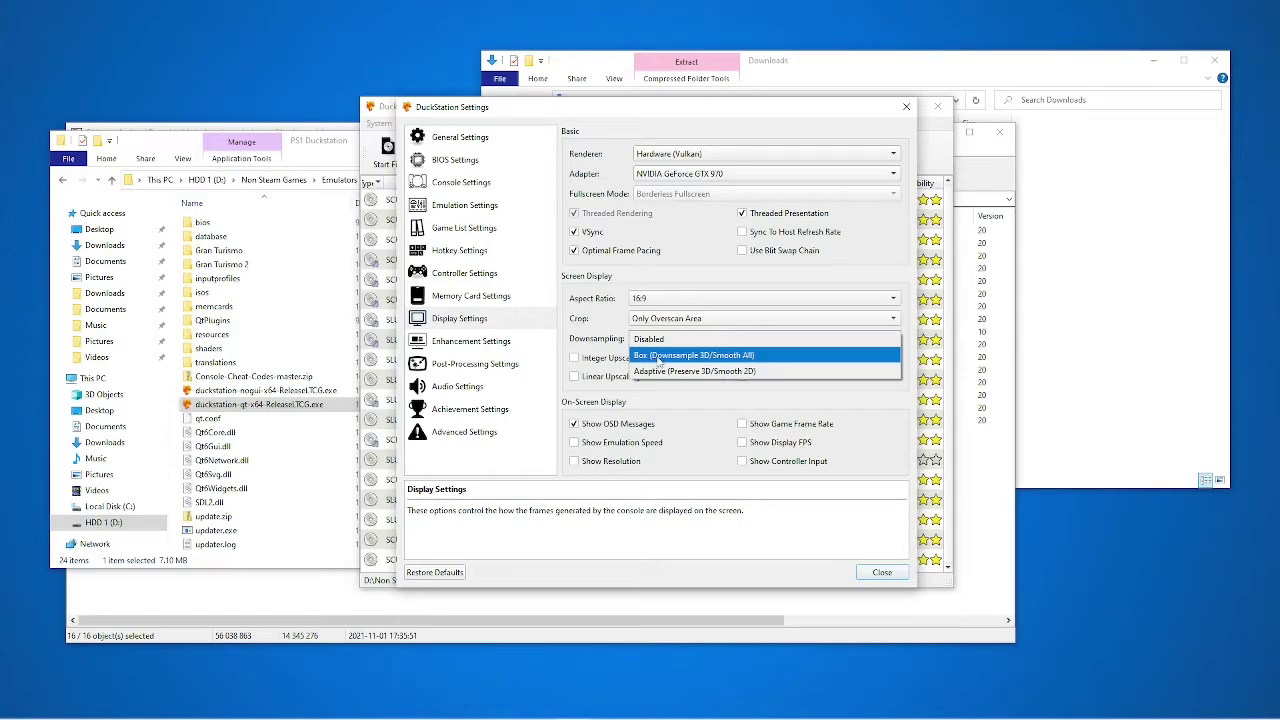
{"action": "left_click", "coordinate": [621, 340]}
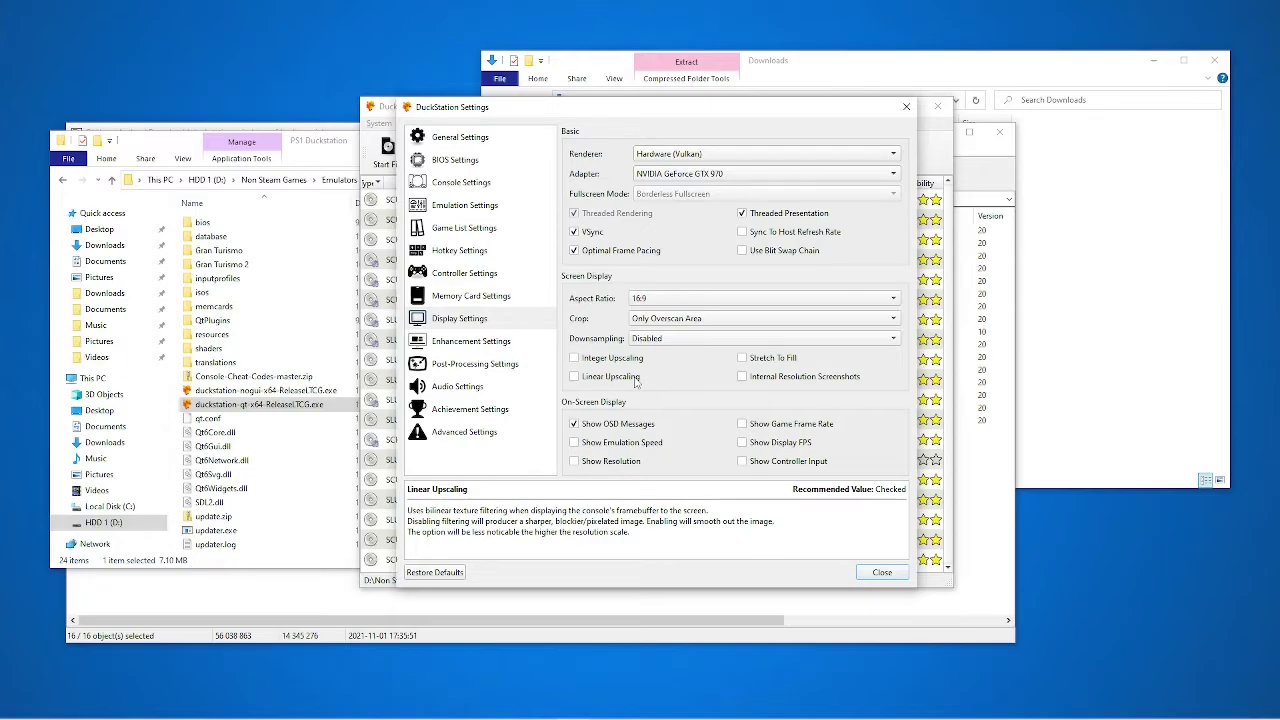
In the enhancement settings, try an internal resolution scale of 1x and return it to 16x
{"action": "left_click", "coordinate": [510, 344]}
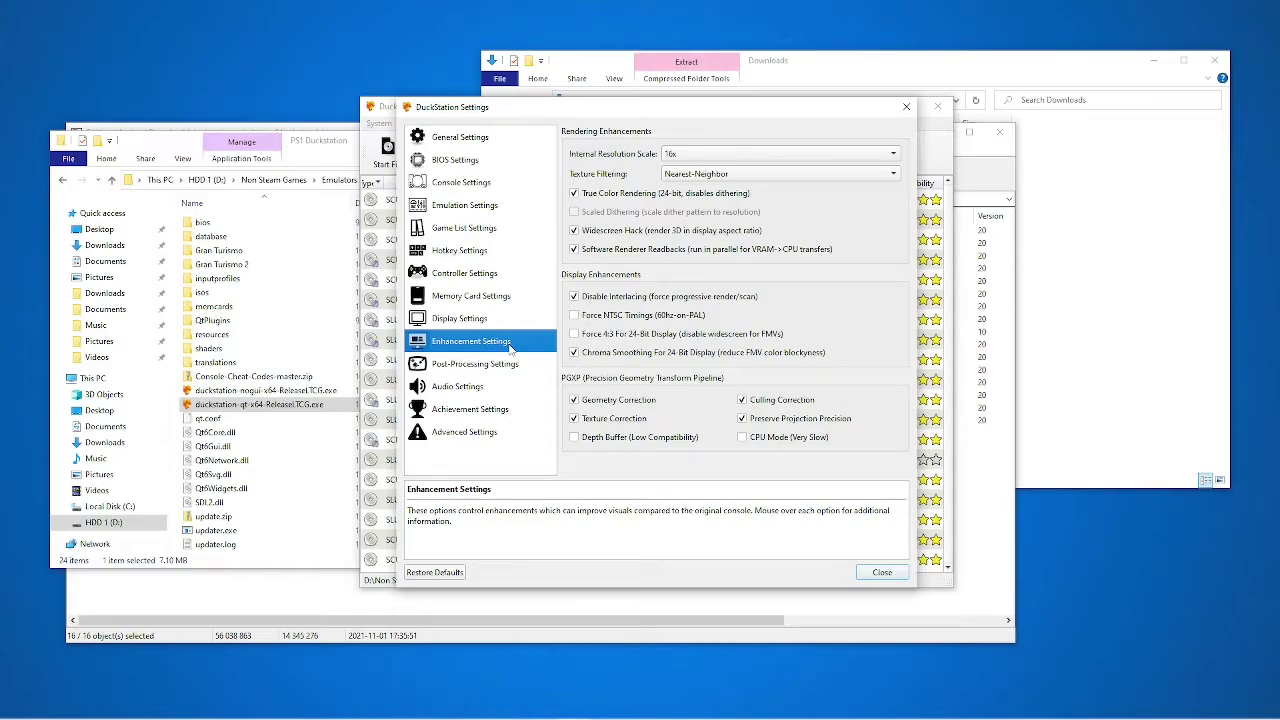
{"action": "left_click", "coordinate": [699, 157]}
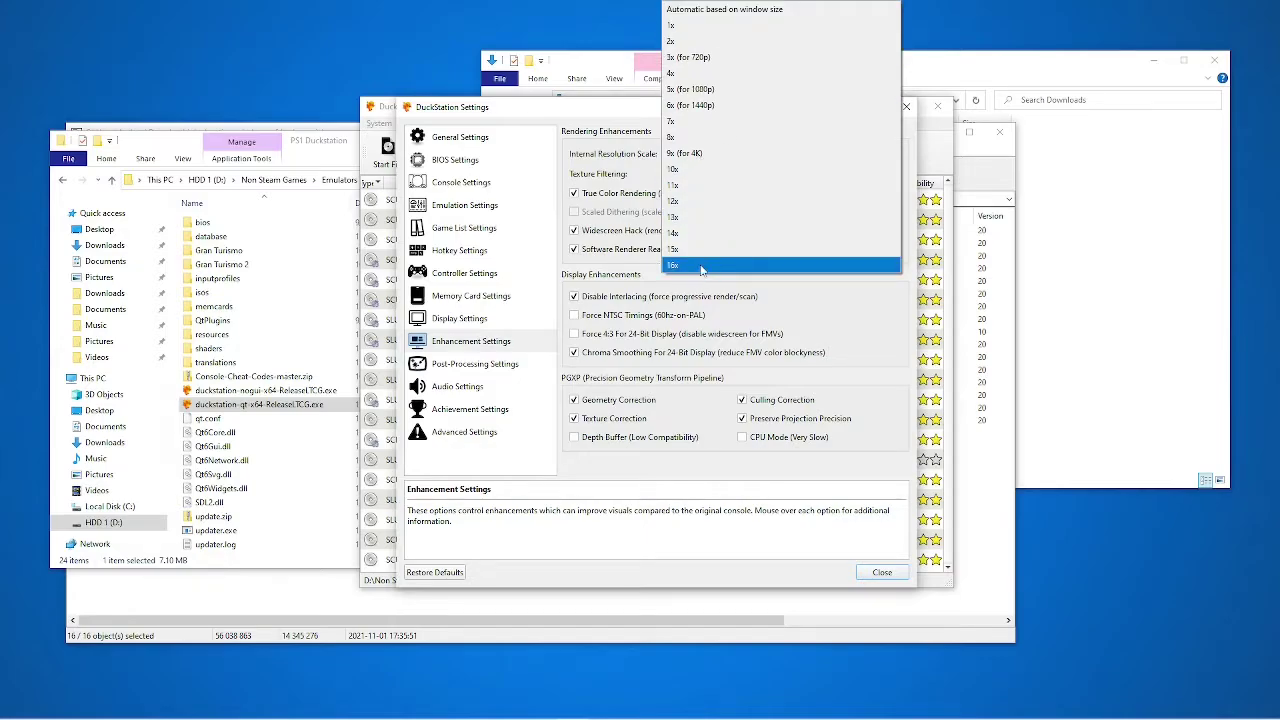
{"action": "left_click", "coordinate": [678, 34]}
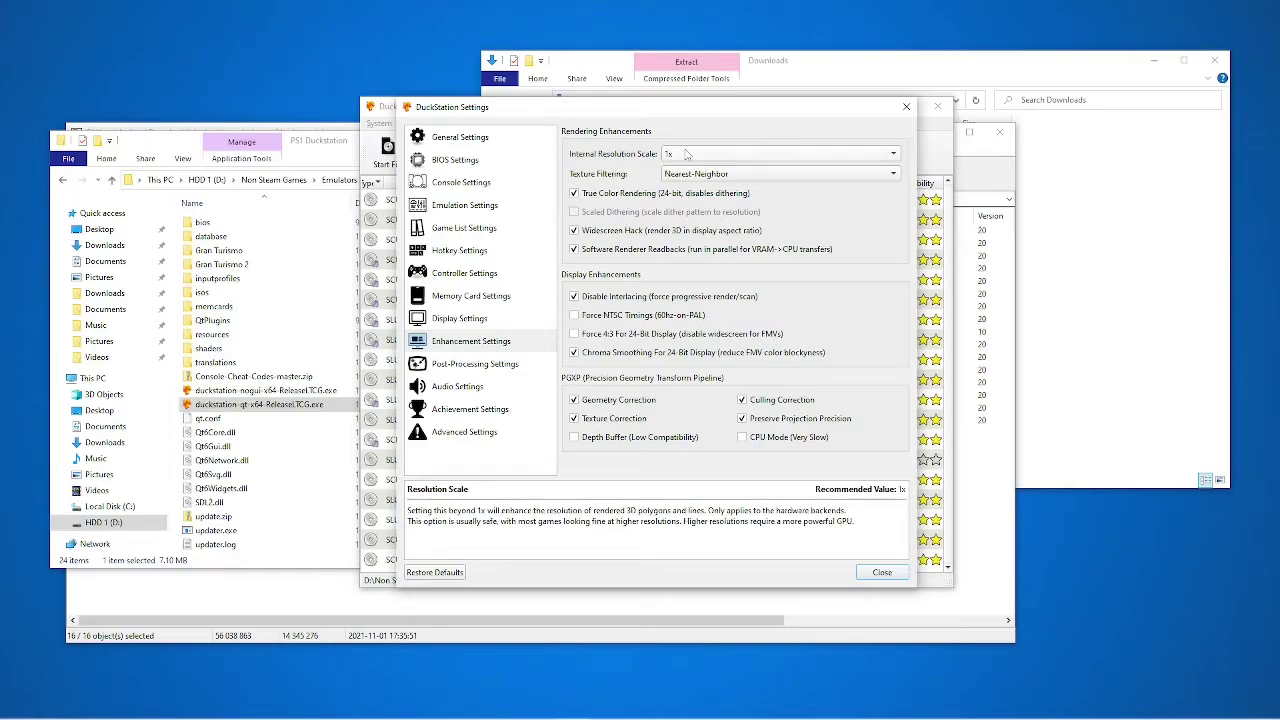
{"action": "left_click", "coordinate": [686, 154]}
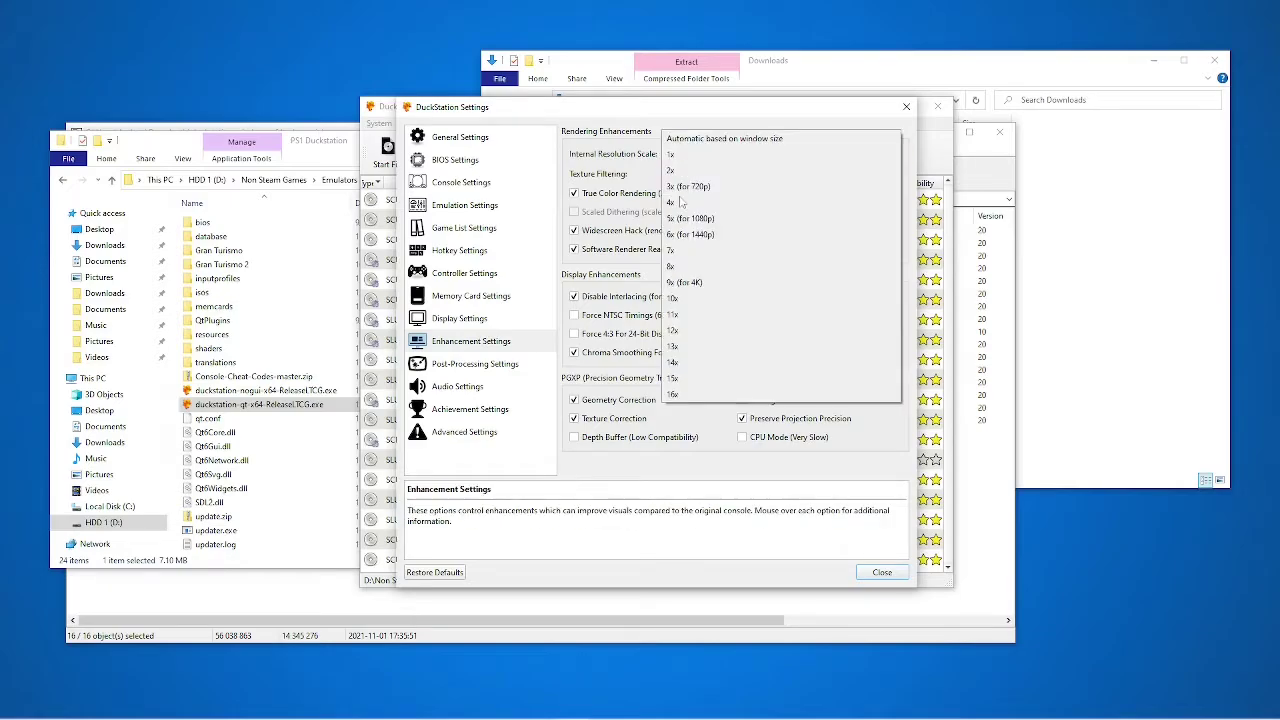
{"action": "left_click", "coordinate": [683, 395]}
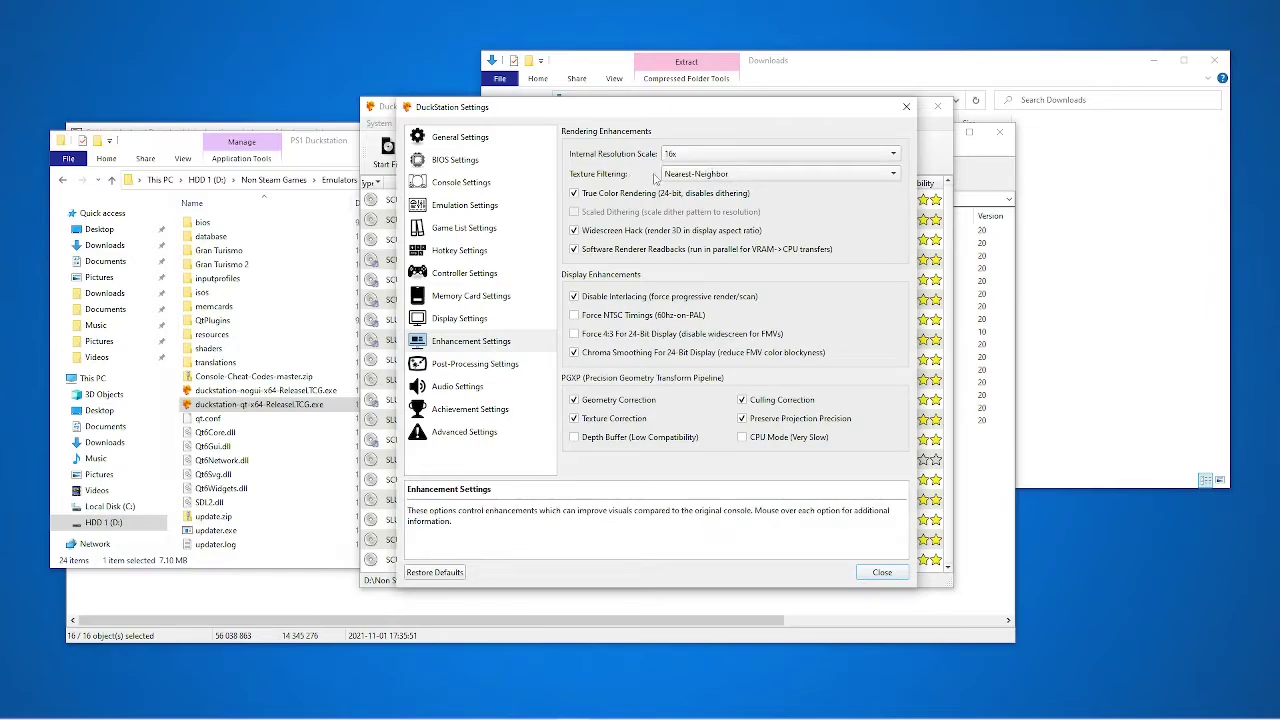
Review the texture filtering options and compare the internal resolution scale choices in the enhancement settings
{"action": "left_click", "coordinate": [690, 174]}
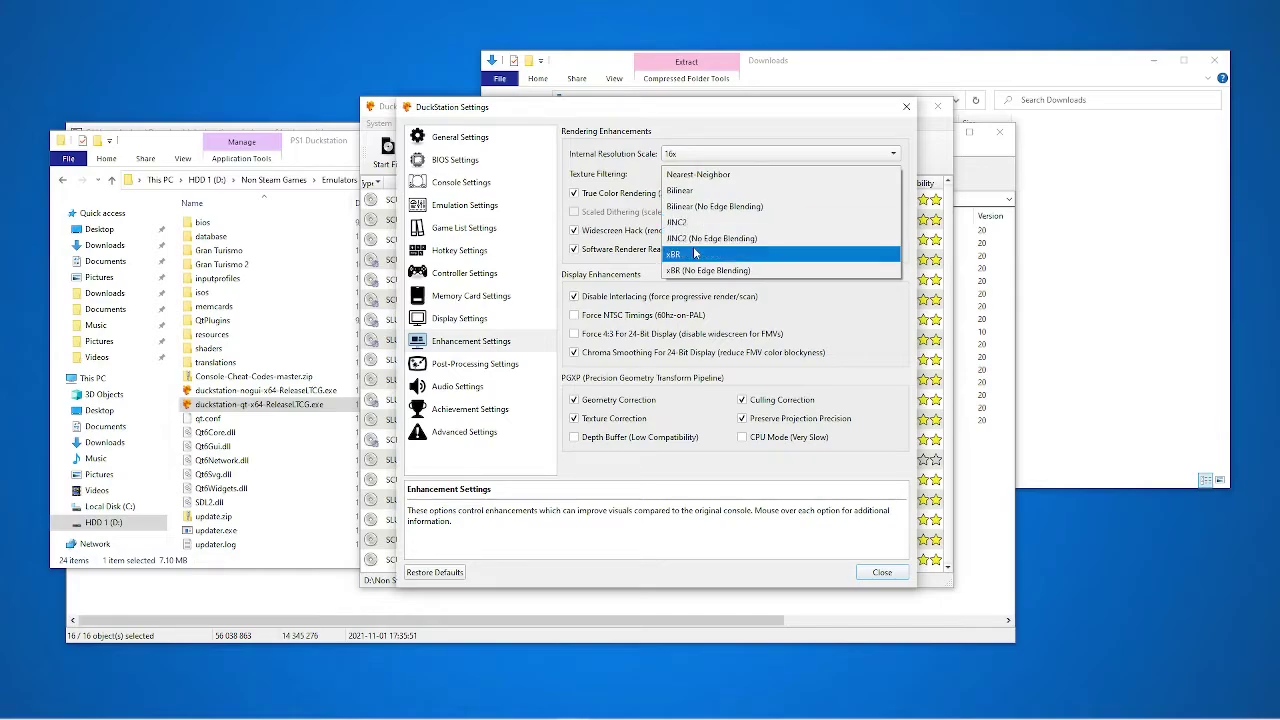
{"action": "left_click", "coordinate": [676, 196]}
{"action": "left_click", "coordinate": [720, 153]}
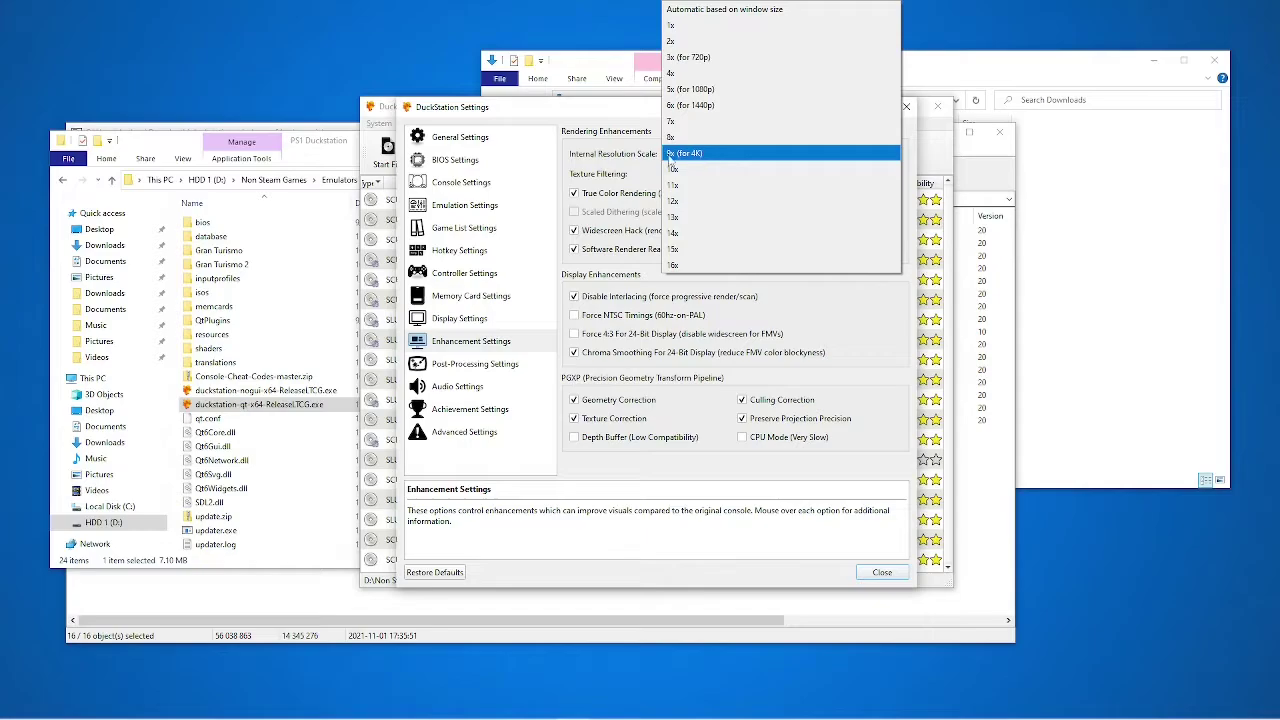
{"action": "left_click", "coordinate": [617, 178]}
{"action": "left_click", "coordinate": [700, 153]}
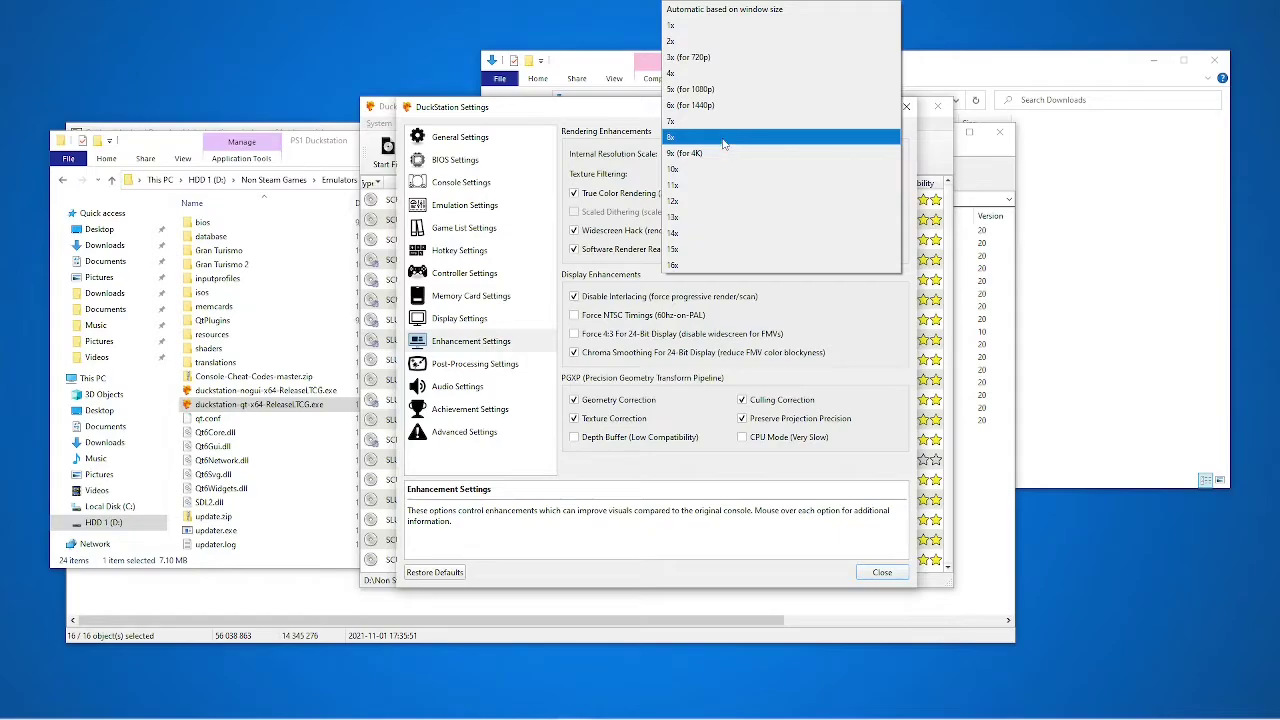
{"action": "left_click", "coordinate": [601, 180]}
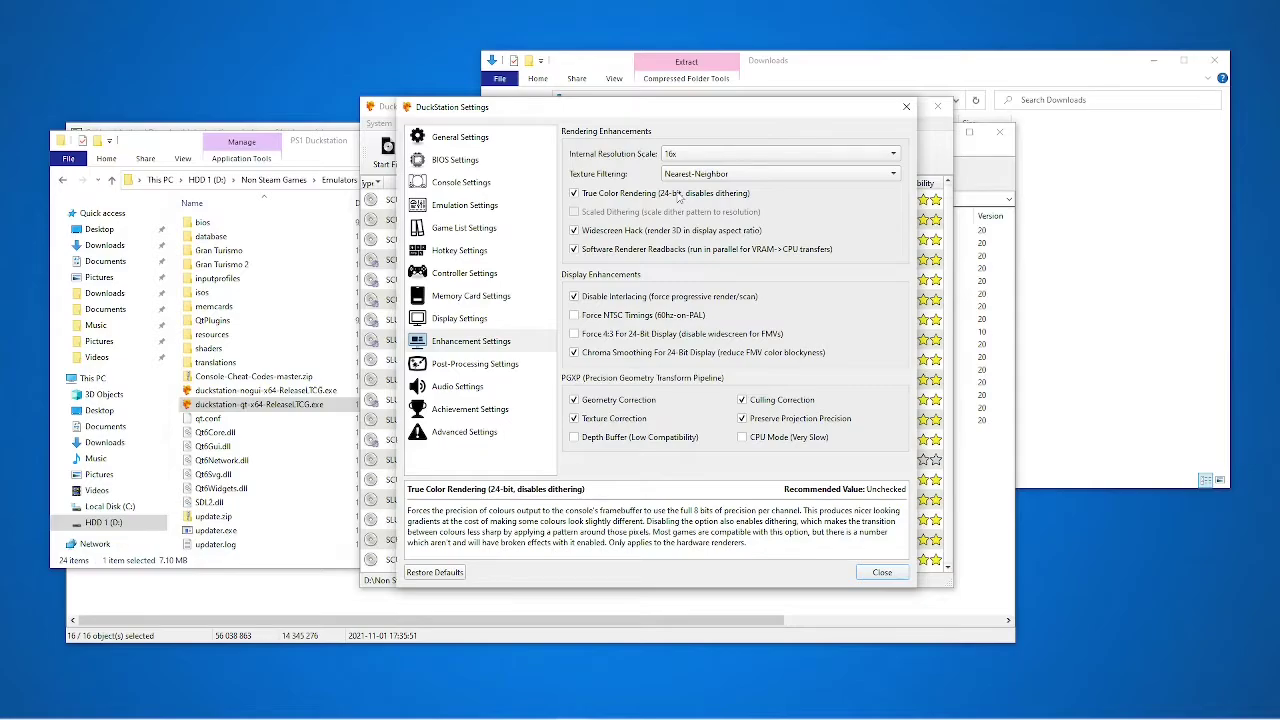
Switch True Color Rendering and the Widescreen Hack off and back on
{"action": "left_click", "coordinate": [632, 194]}
{"action": "left_click", "coordinate": [632, 194]}
{"action": "left_click", "coordinate": [632, 196]}
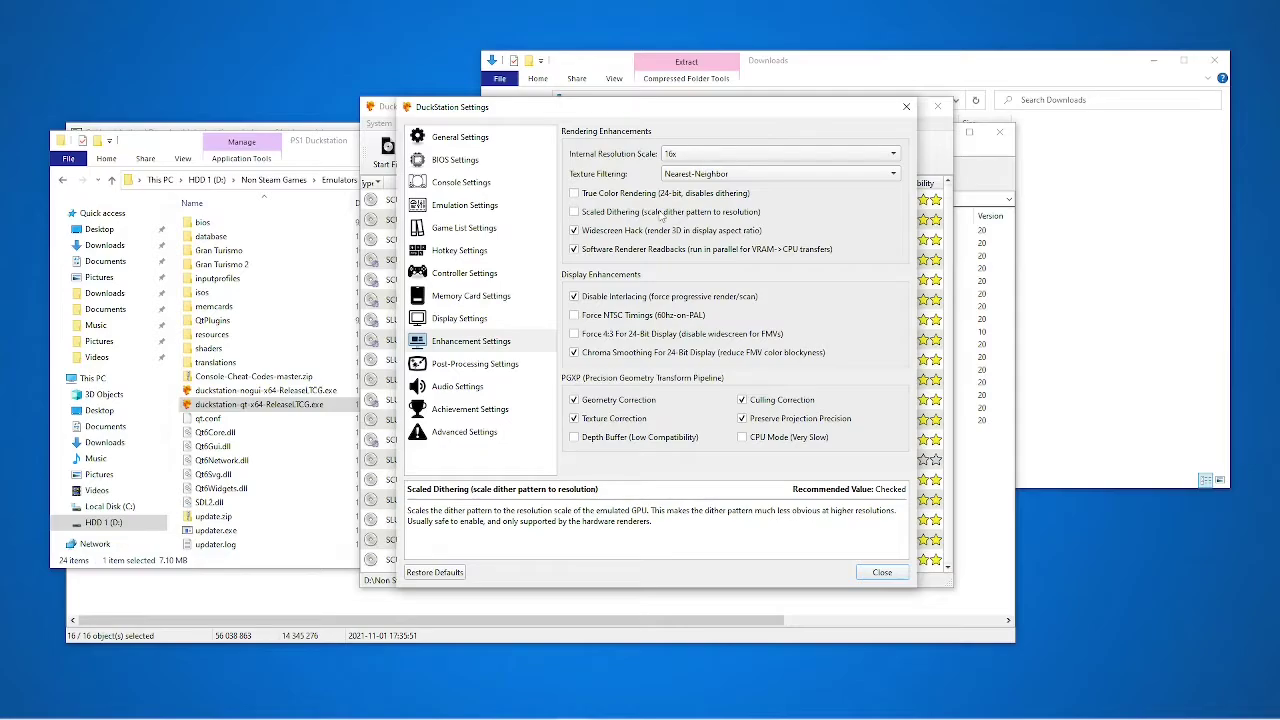
{"action": "left_click", "coordinate": [610, 193]}
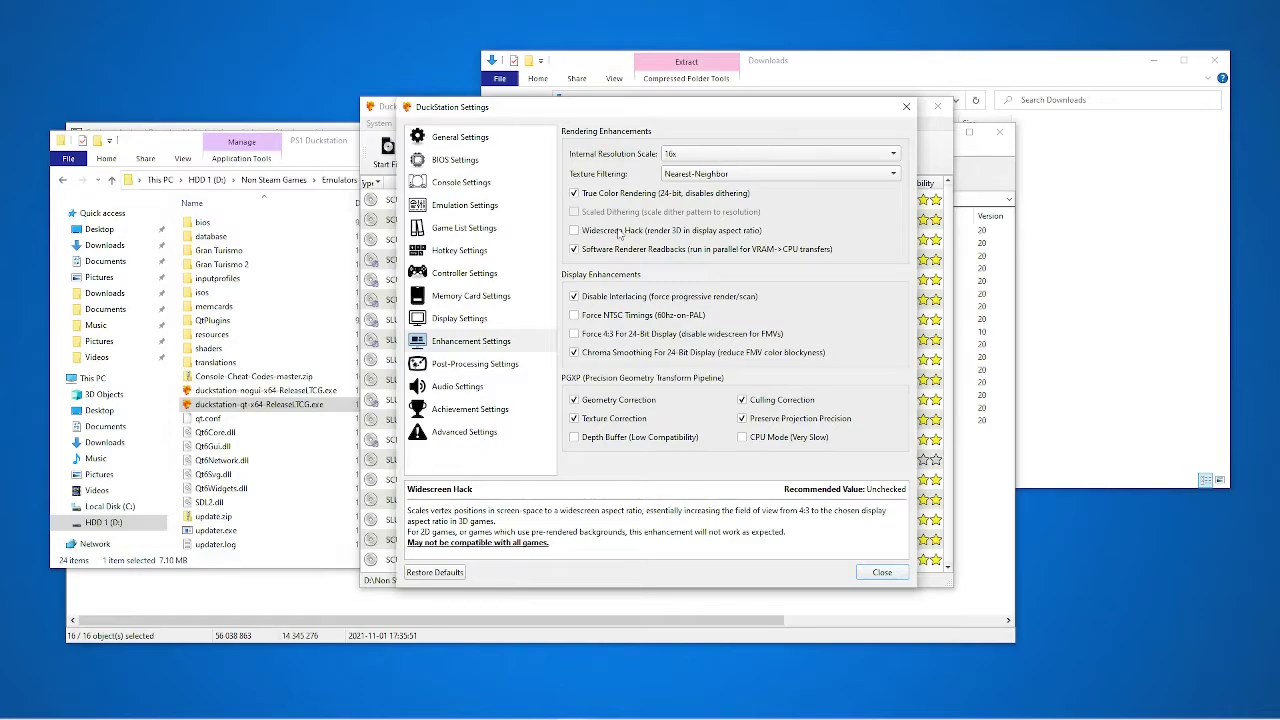
{"action": "left_click", "coordinate": [618, 232]}
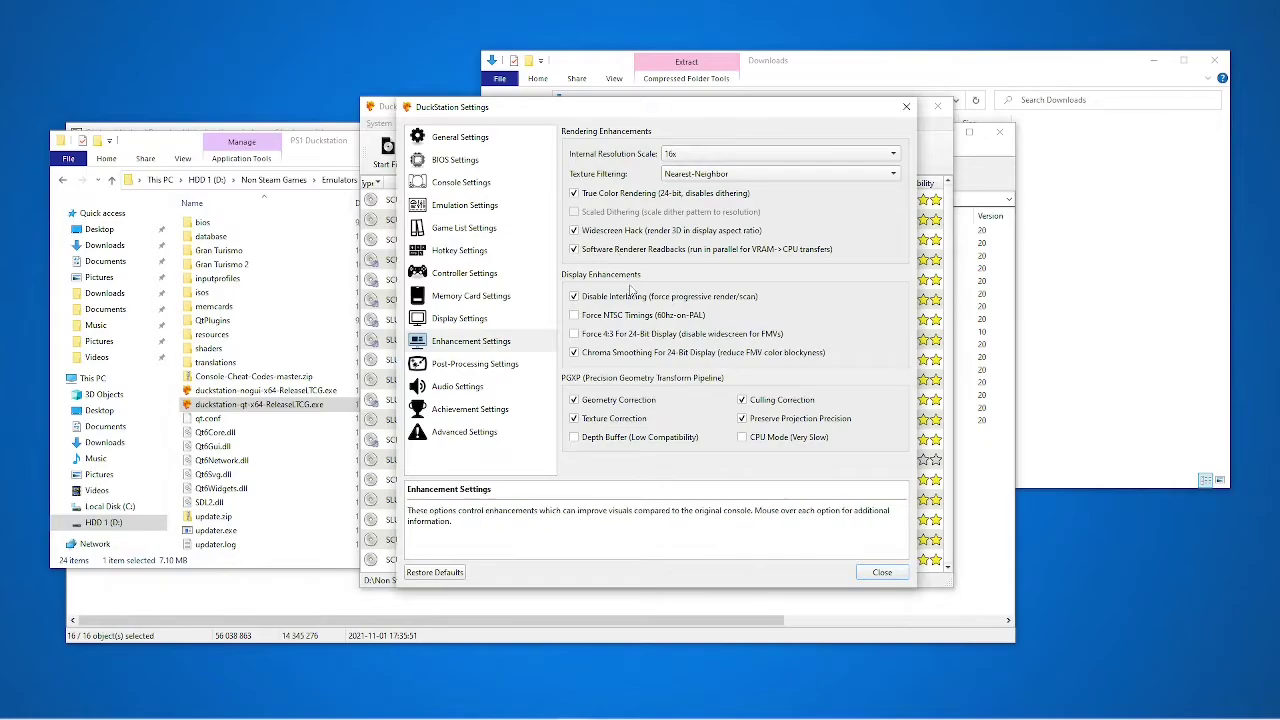
Switch Disable Interlacing and the PGXP Geometry Correction off and back on
{"action": "mouse_move", "coordinate": [635, 296]}
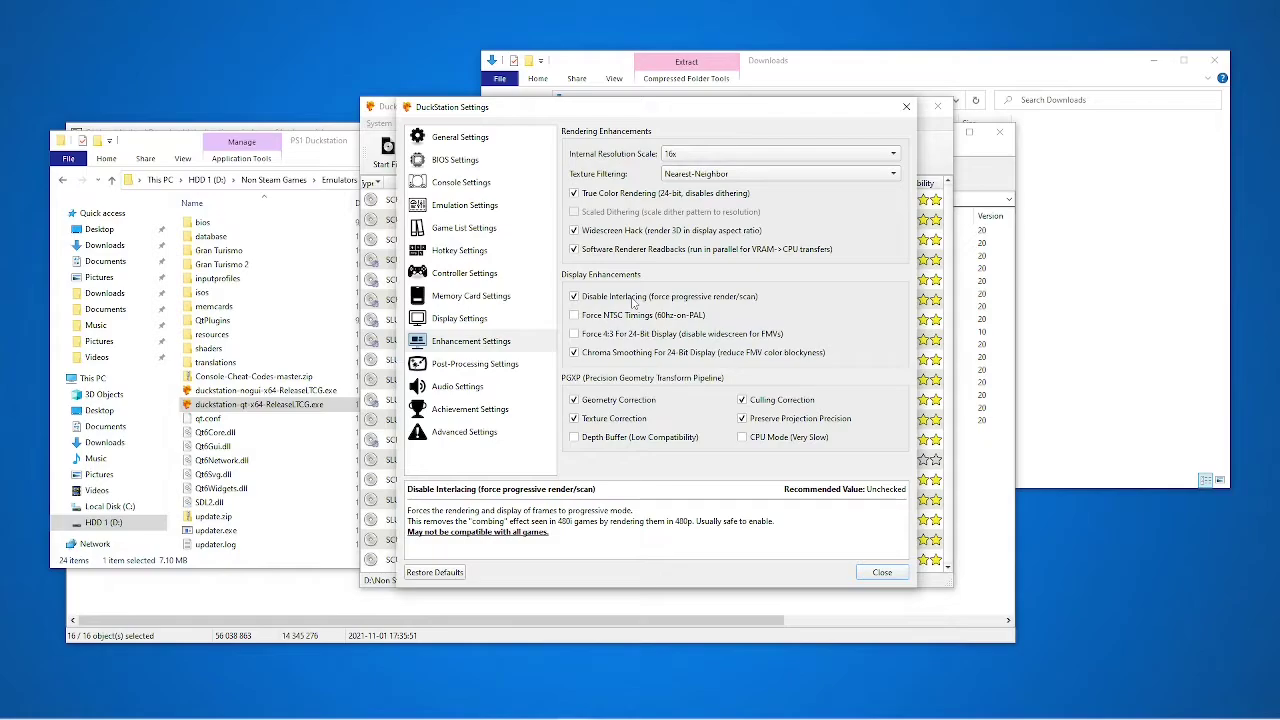
{"action": "left_click", "coordinate": [632, 299]}
{"action": "left_click", "coordinate": [632, 303]}
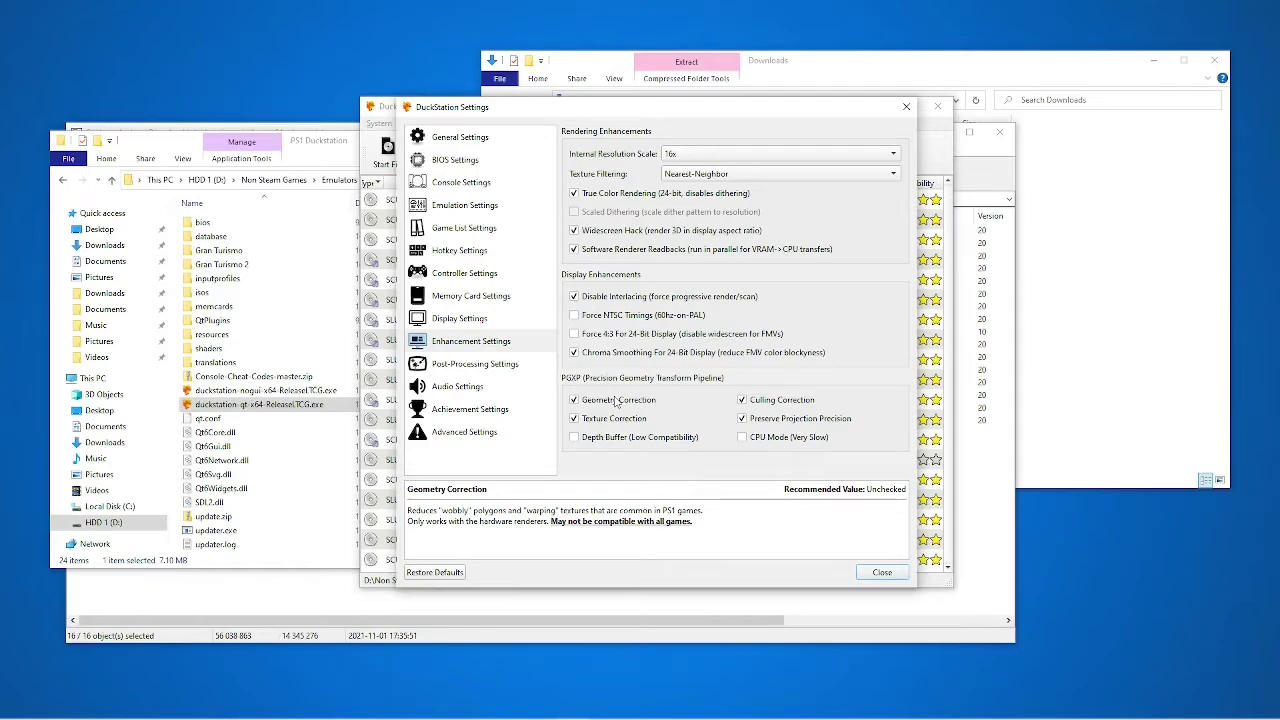
{"action": "left_click", "coordinate": [615, 401]}
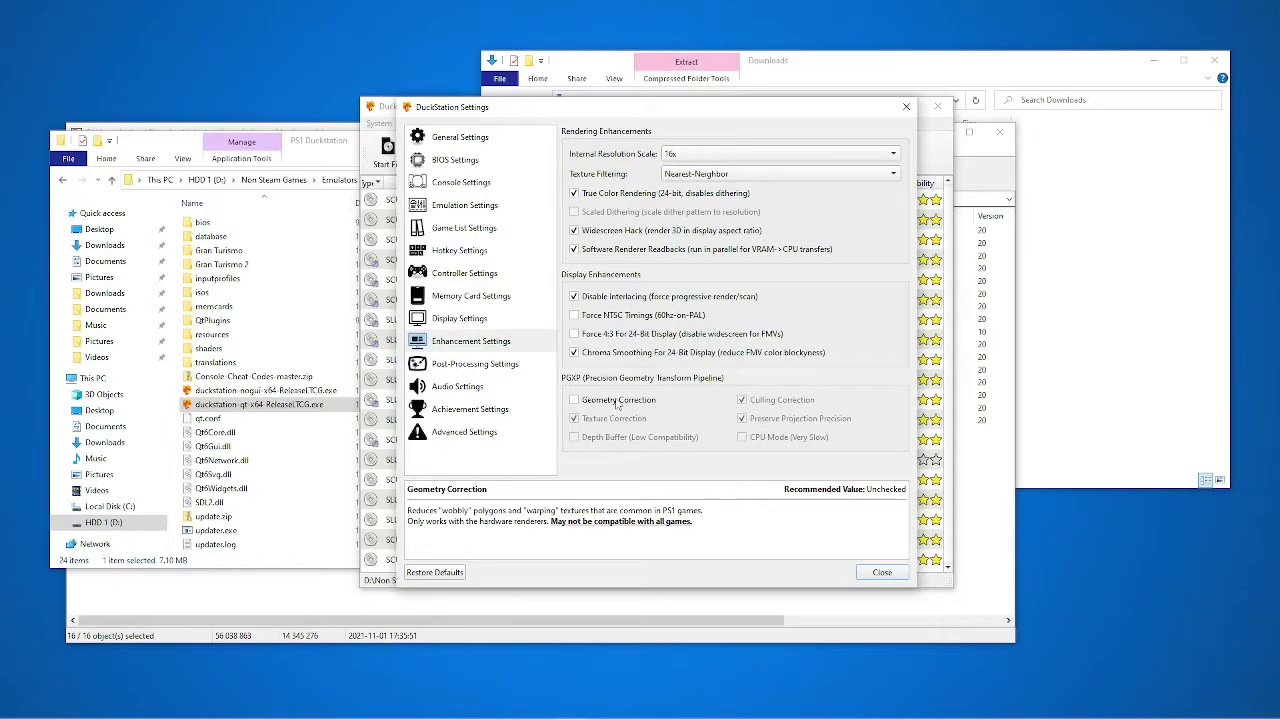
{"action": "left_click", "coordinate": [617, 401]}
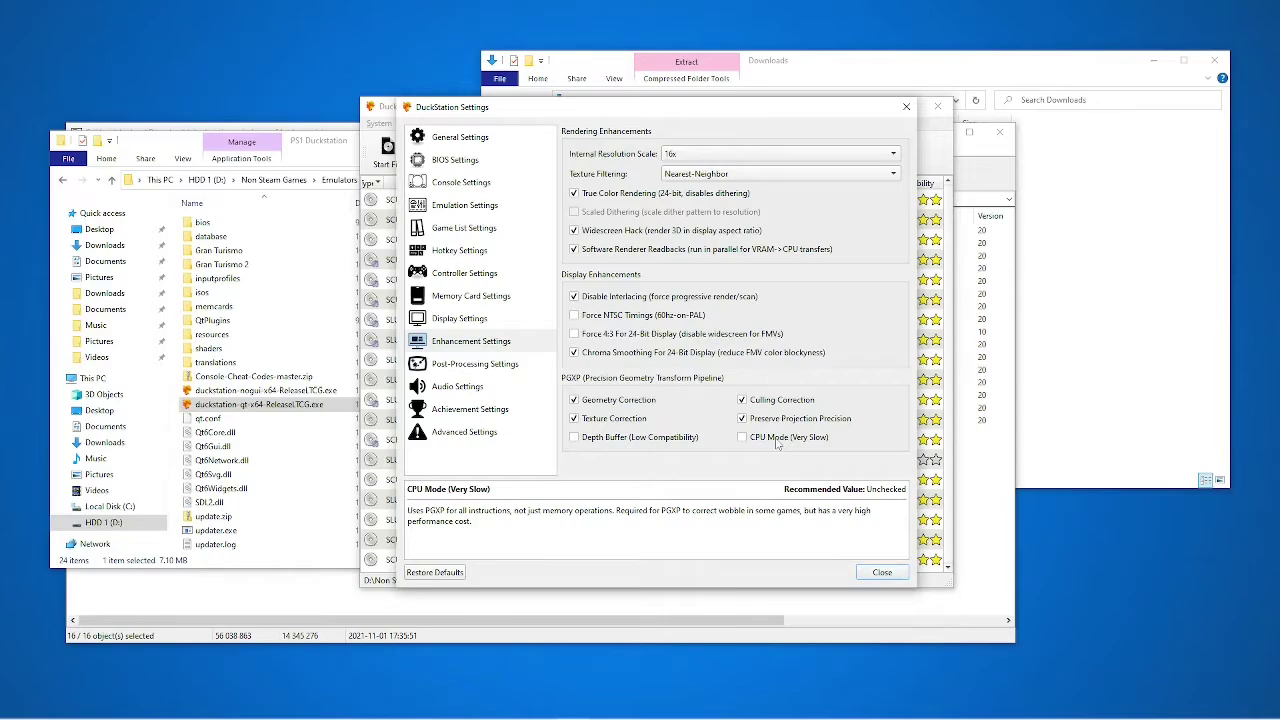
In the post-processing settings, inspect the dolphinfx/scanlines shader's parameters and enable post processing
{"action": "left_click", "coordinate": [488, 365]}
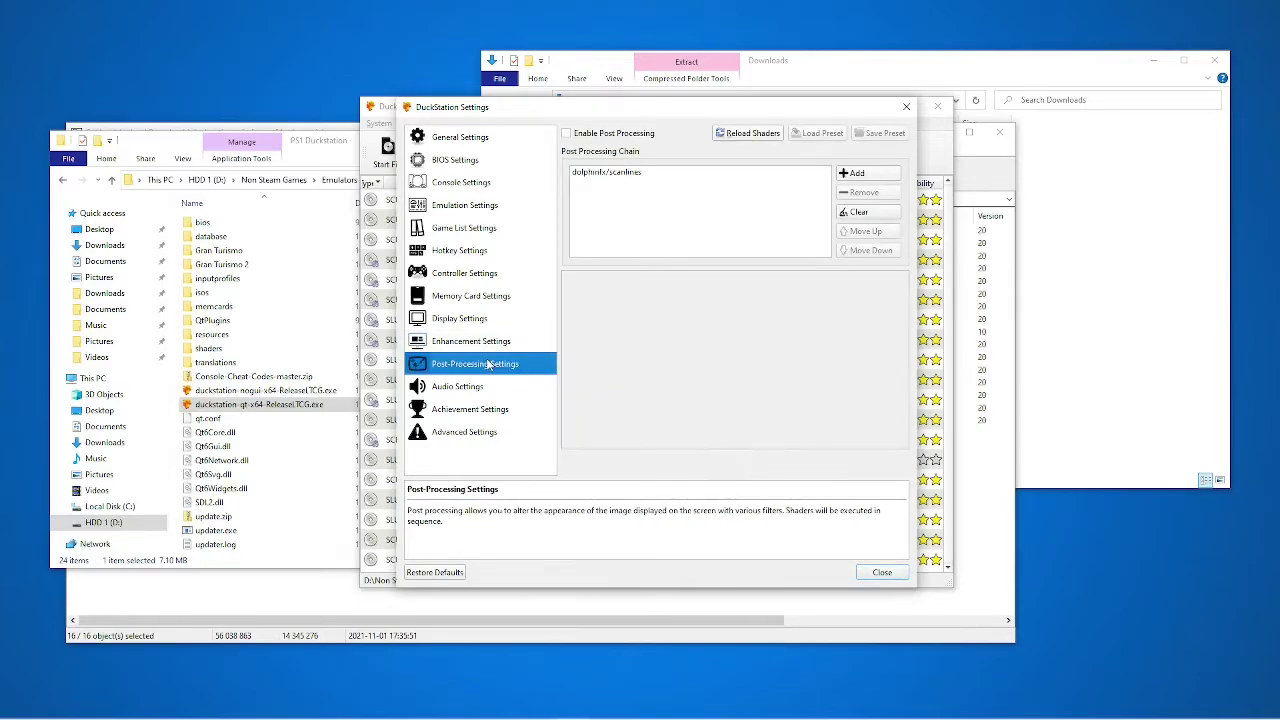
{"action": "left_click", "coordinate": [644, 176]}
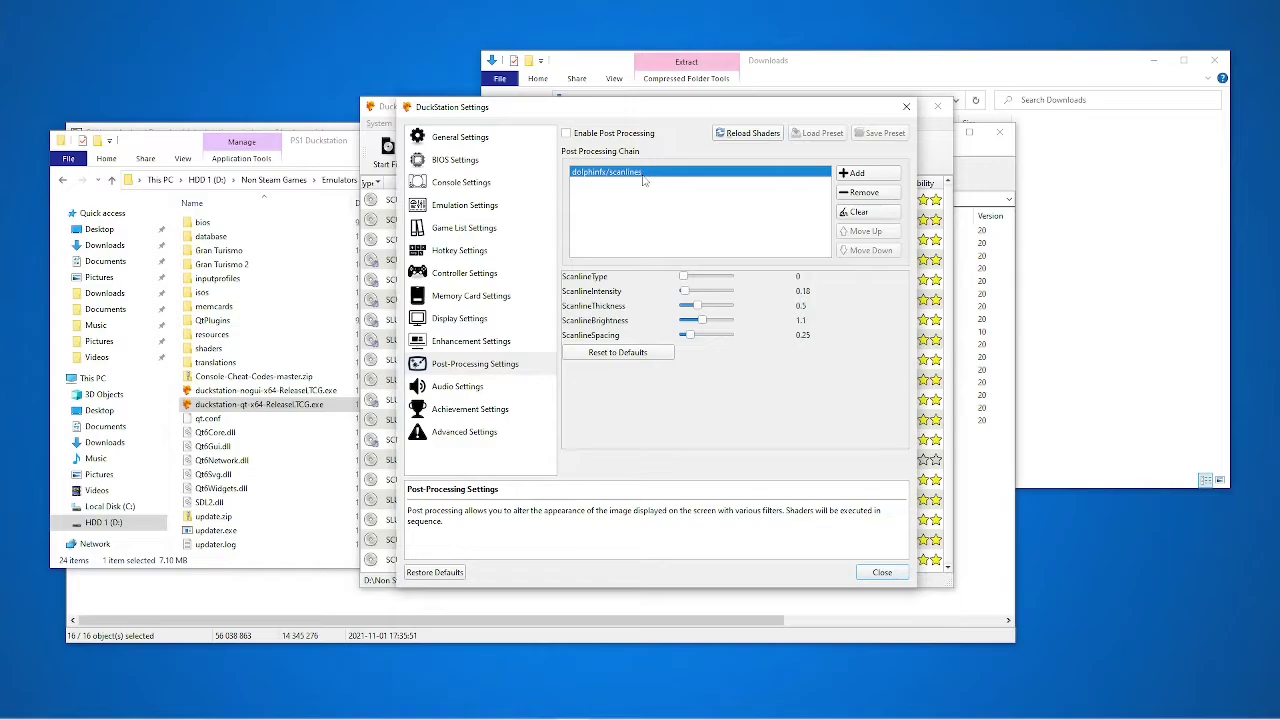
{"action": "left_click", "coordinate": [618, 135]}
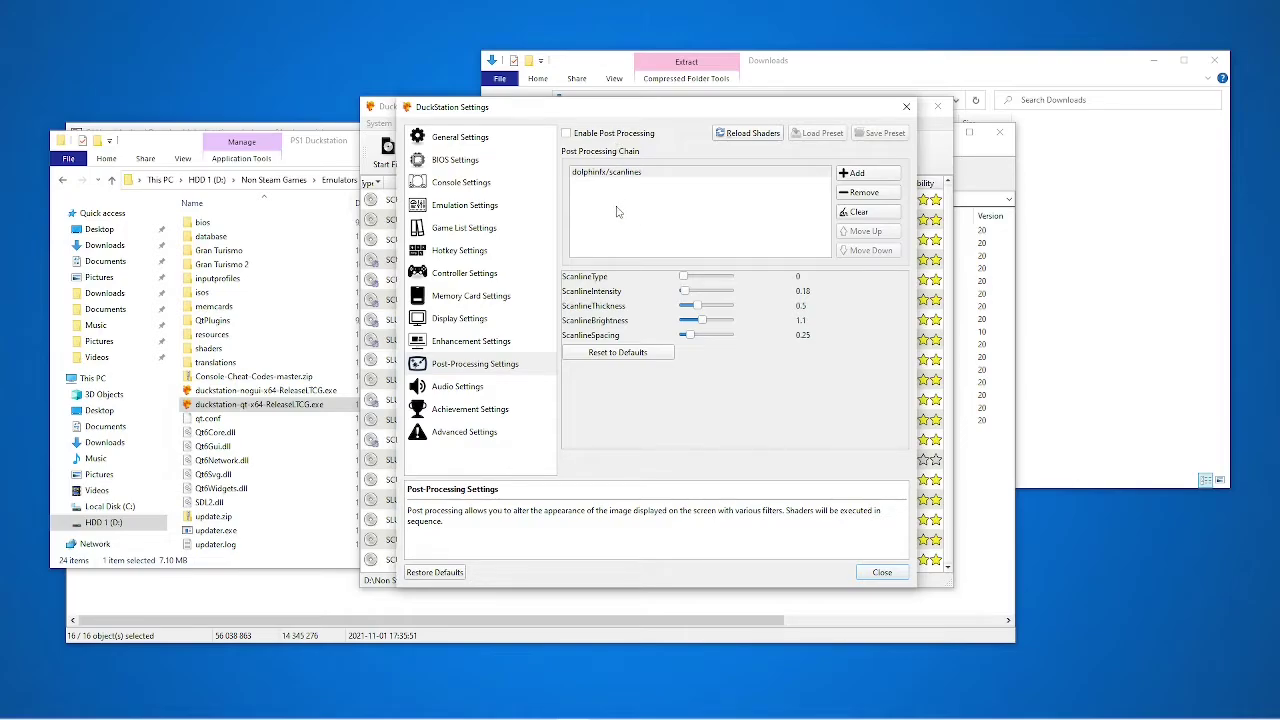
{"action": "left_click", "coordinate": [614, 138]}
Check the internal resolution scale choices in the enhancement settings, and turn post processing off
{"action": "left_click", "coordinate": [500, 340]}
{"action": "left_click", "coordinate": [688, 150]}
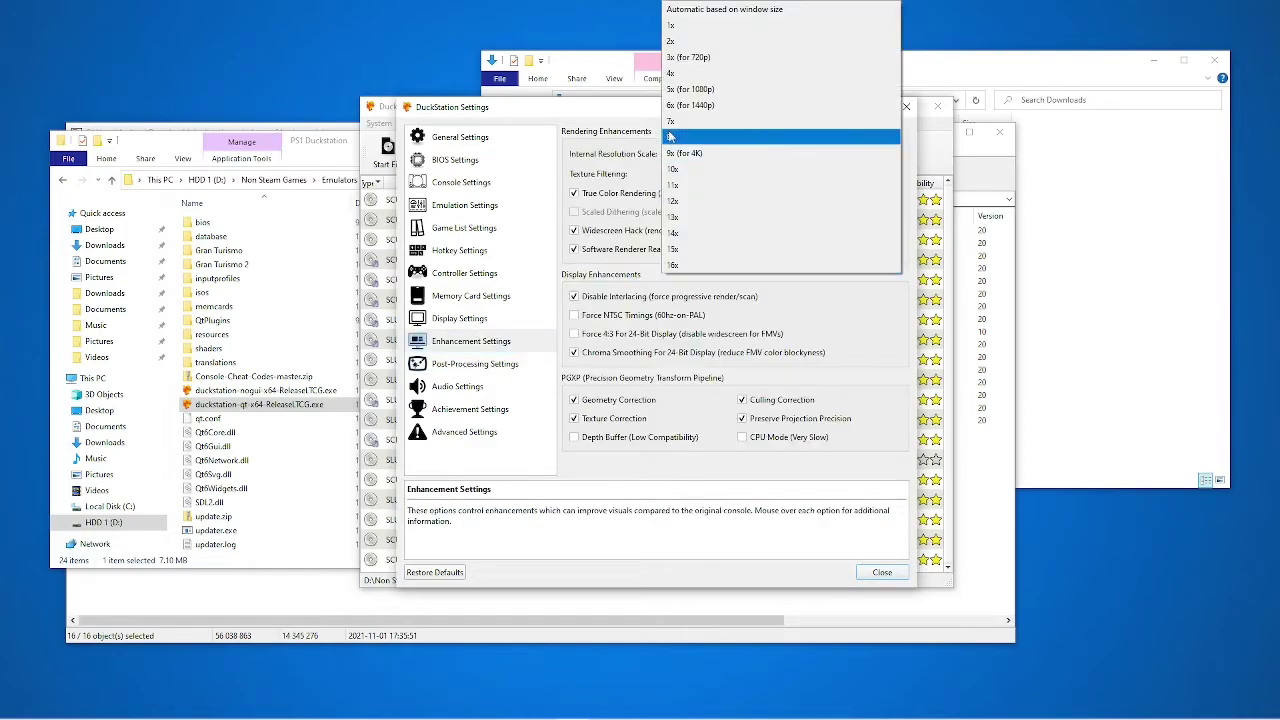
{"action": "left_click", "coordinate": [612, 164]}
{"action": "left_click", "coordinate": [482, 362]}
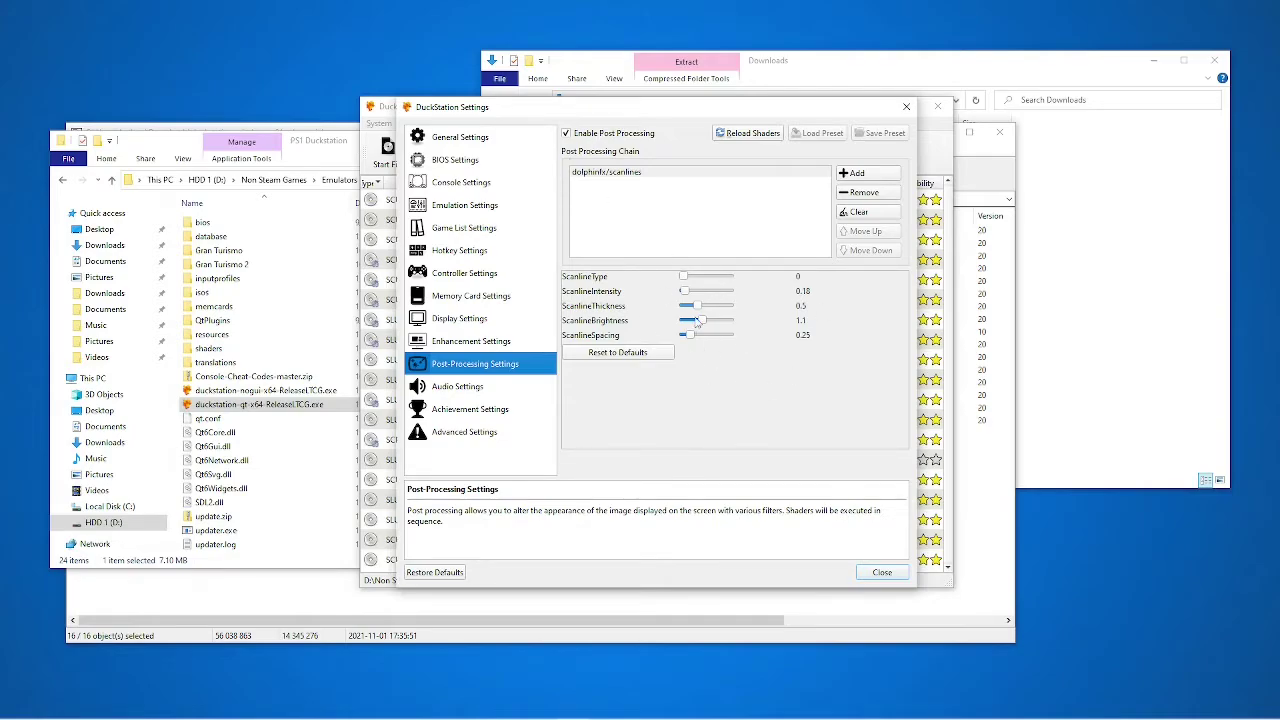
{"action": "left_click", "coordinate": [567, 133]}
Review the audio, achievement and advanced settings, including the Tweaks/Hacks list
{"action": "left_click", "coordinate": [478, 392]}
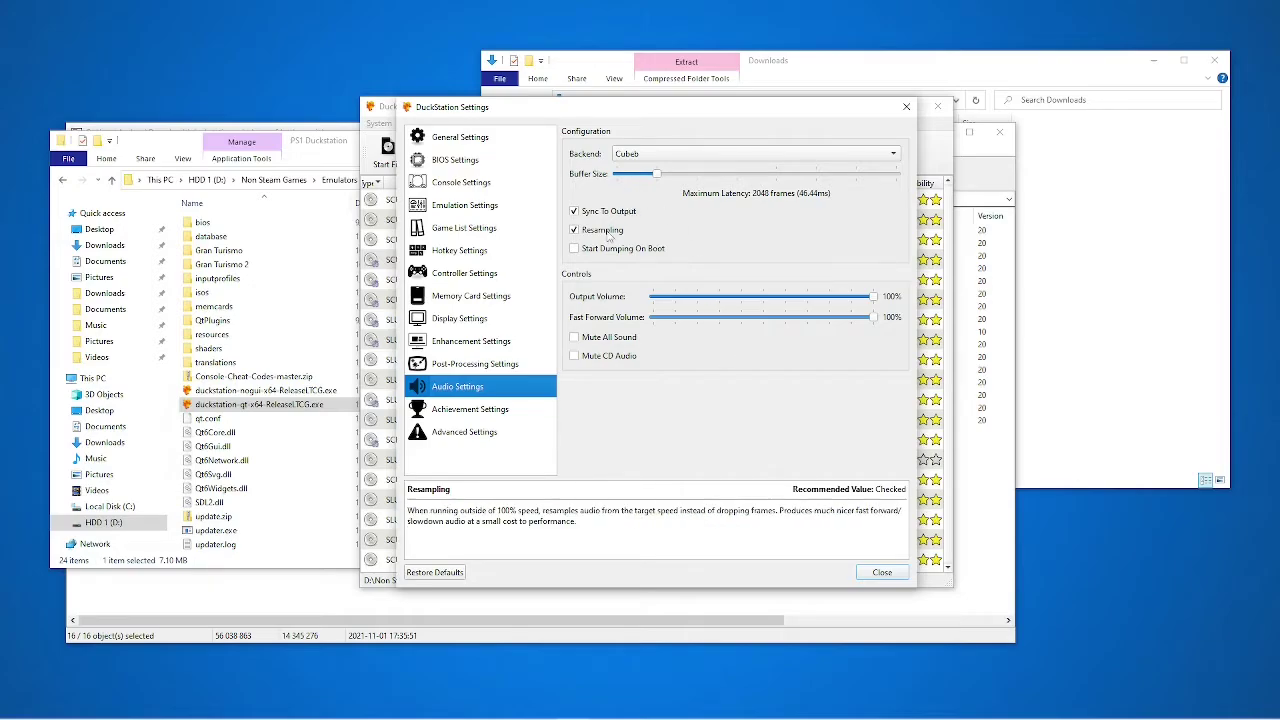
{"action": "left_click", "coordinate": [509, 418]}
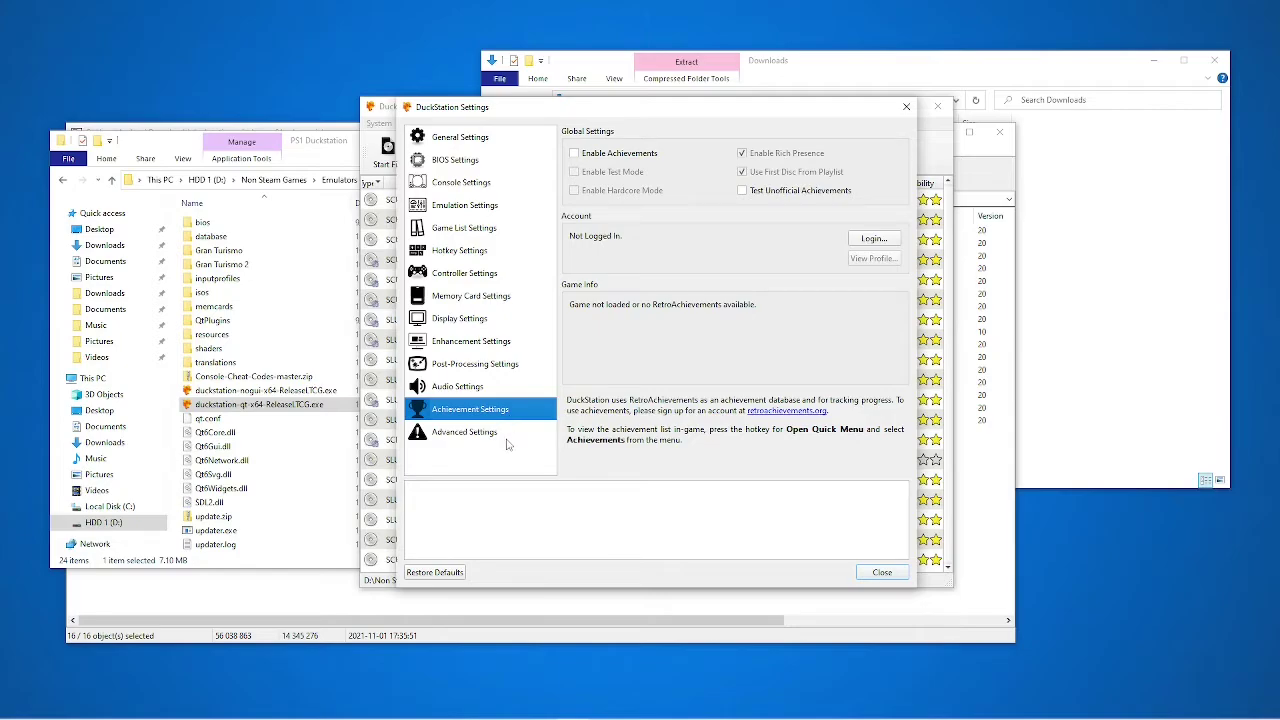
{"action": "left_click", "coordinate": [511, 443]}
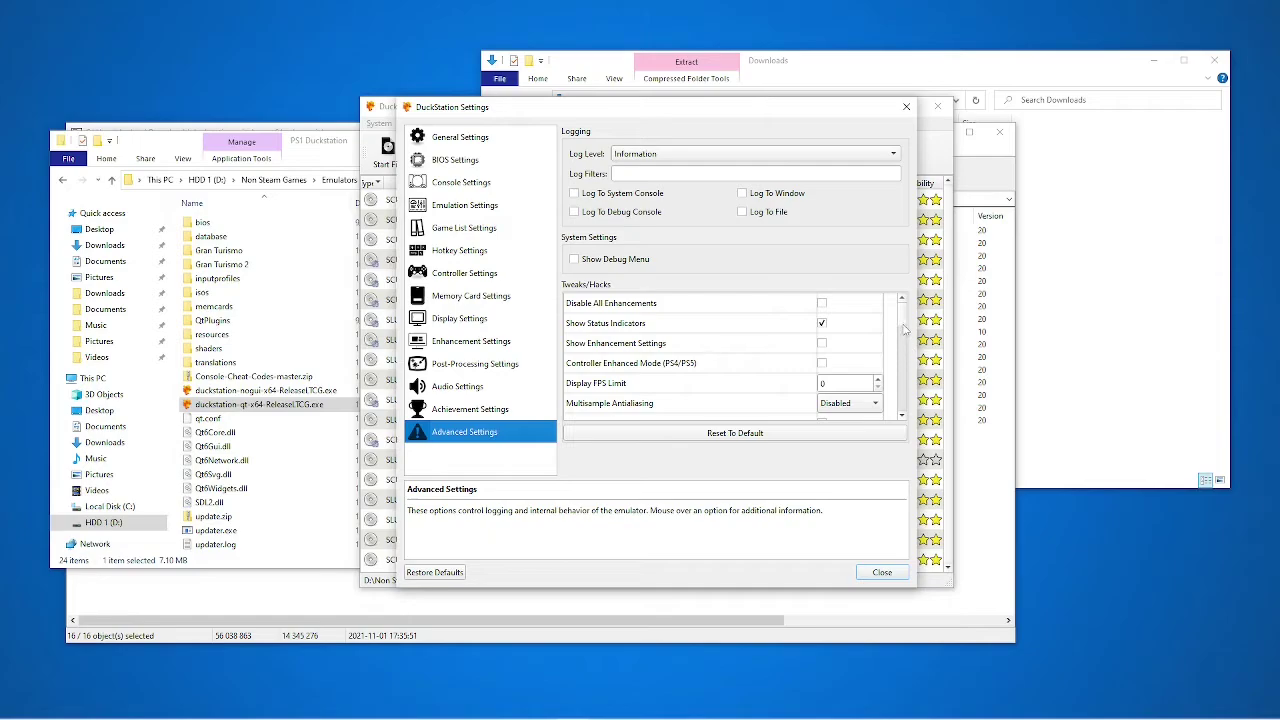
{"action": "scroll", "coordinate": [690, 380], "scroll_direction": "down", "scroll_amount": 2}
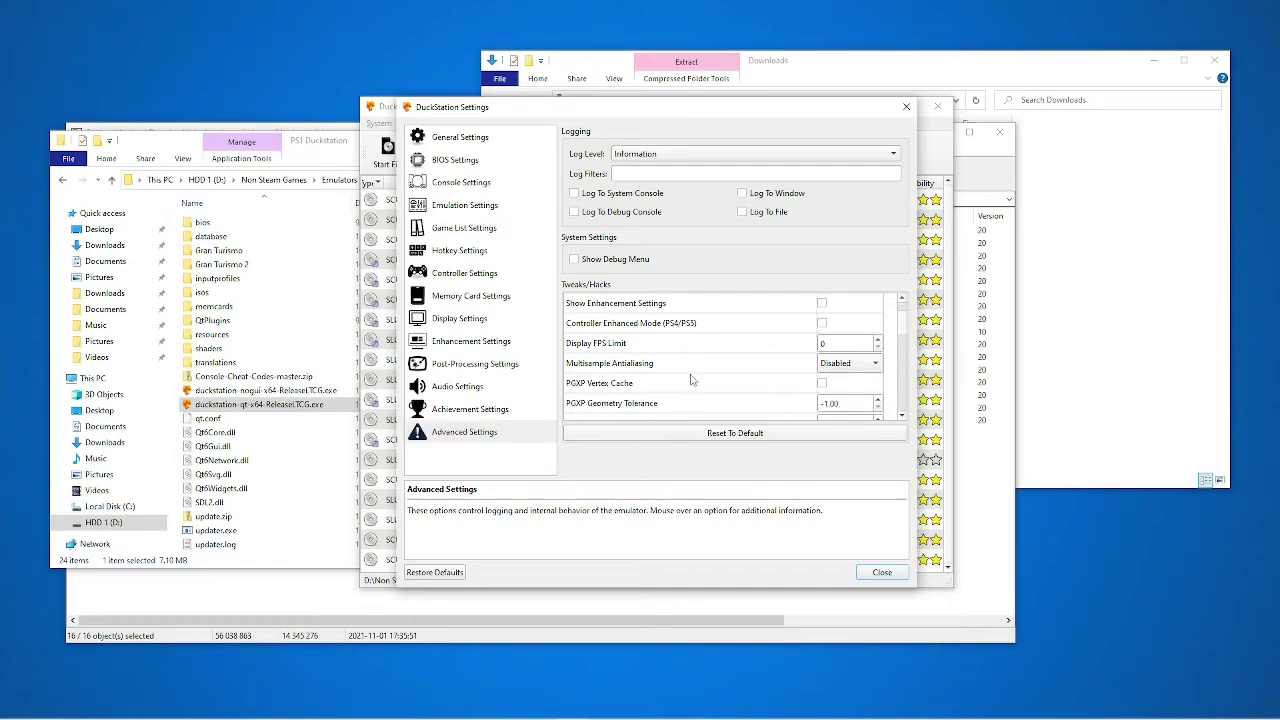
Check the Multisample Antialiasing choices in the Tweaks/Hacks list, leaving the option Disabled, and close the settings
{"action": "left_click", "coordinate": [829, 364]}
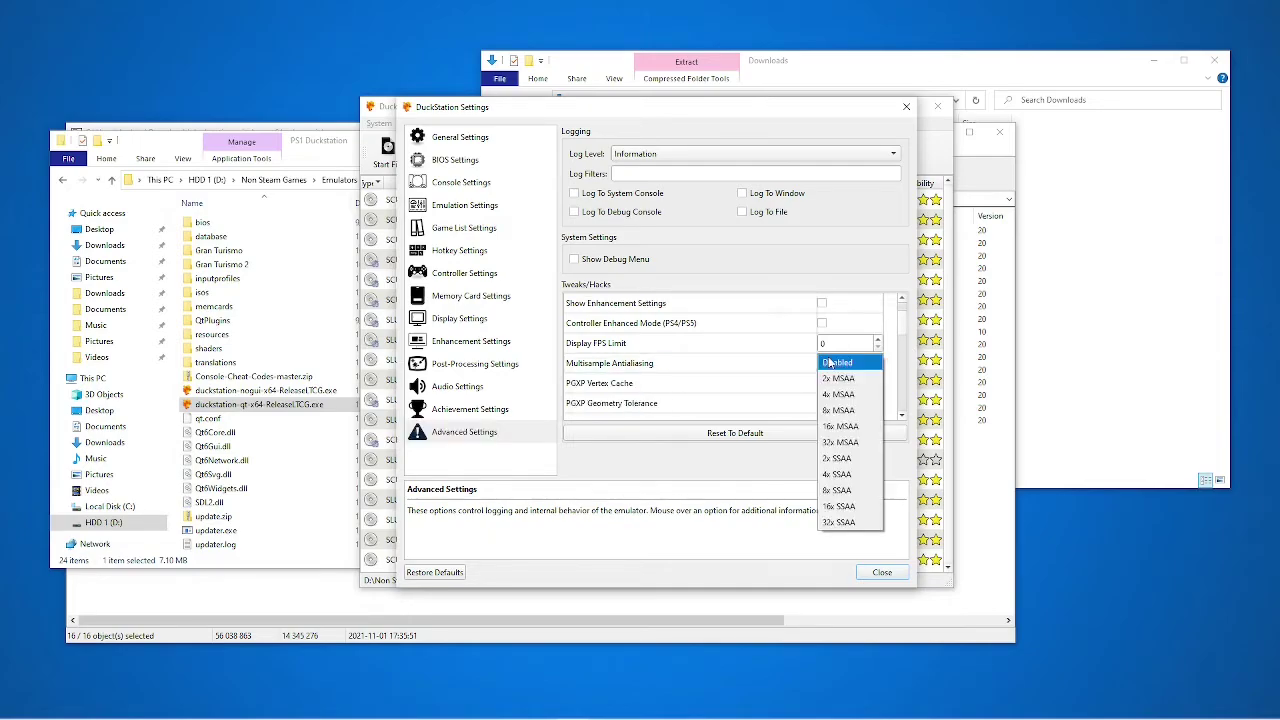
{"action": "left_click", "coordinate": [783, 461]}
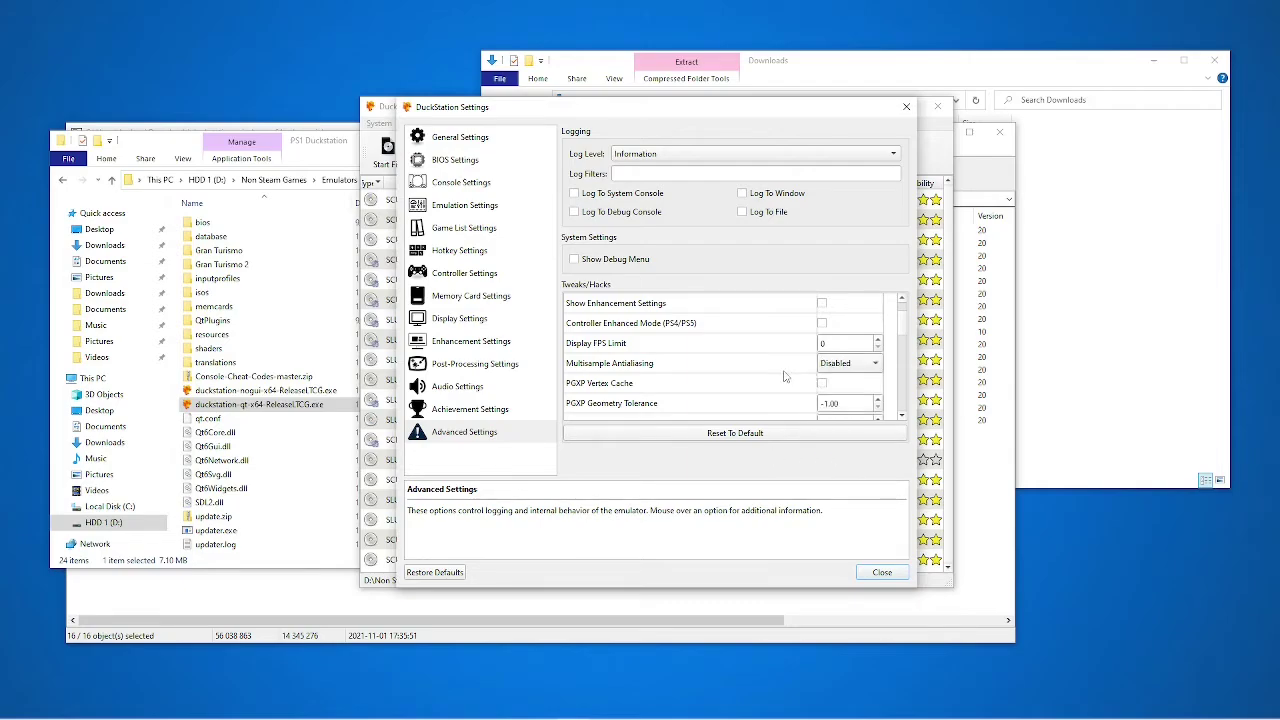
{"action": "left_click", "coordinate": [833, 370]}
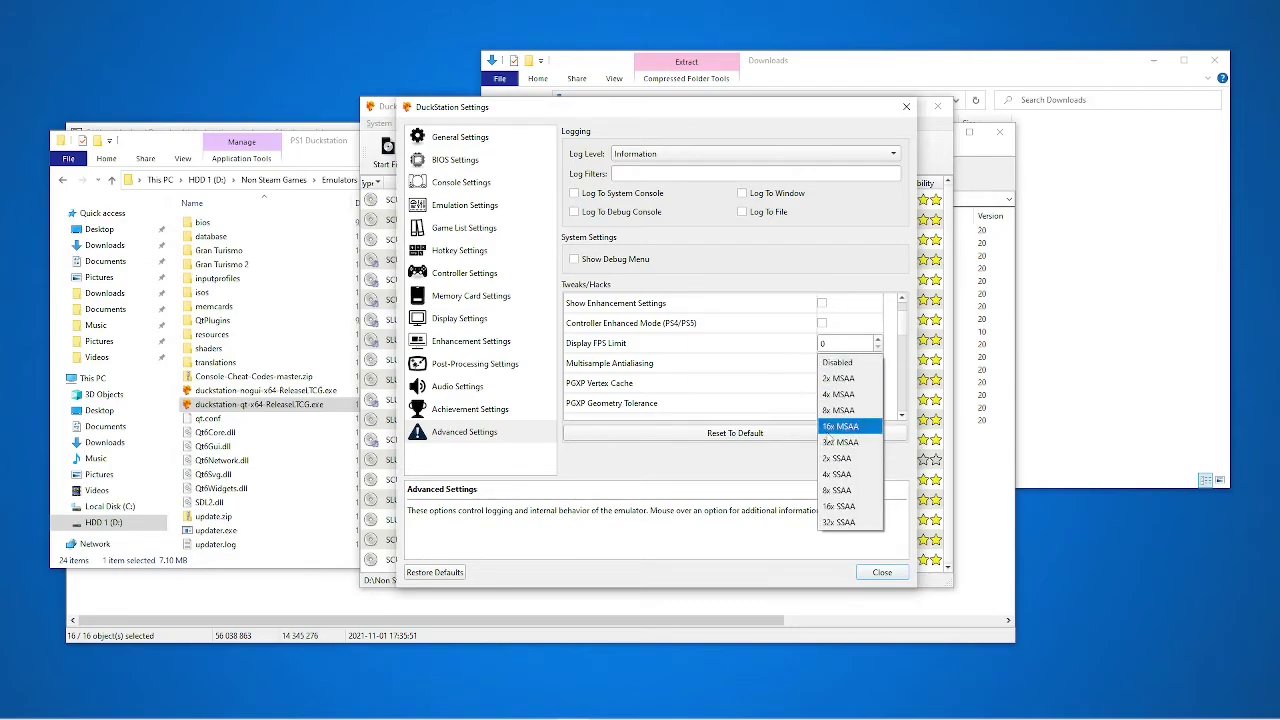
{"action": "left_click", "coordinate": [720, 457]}
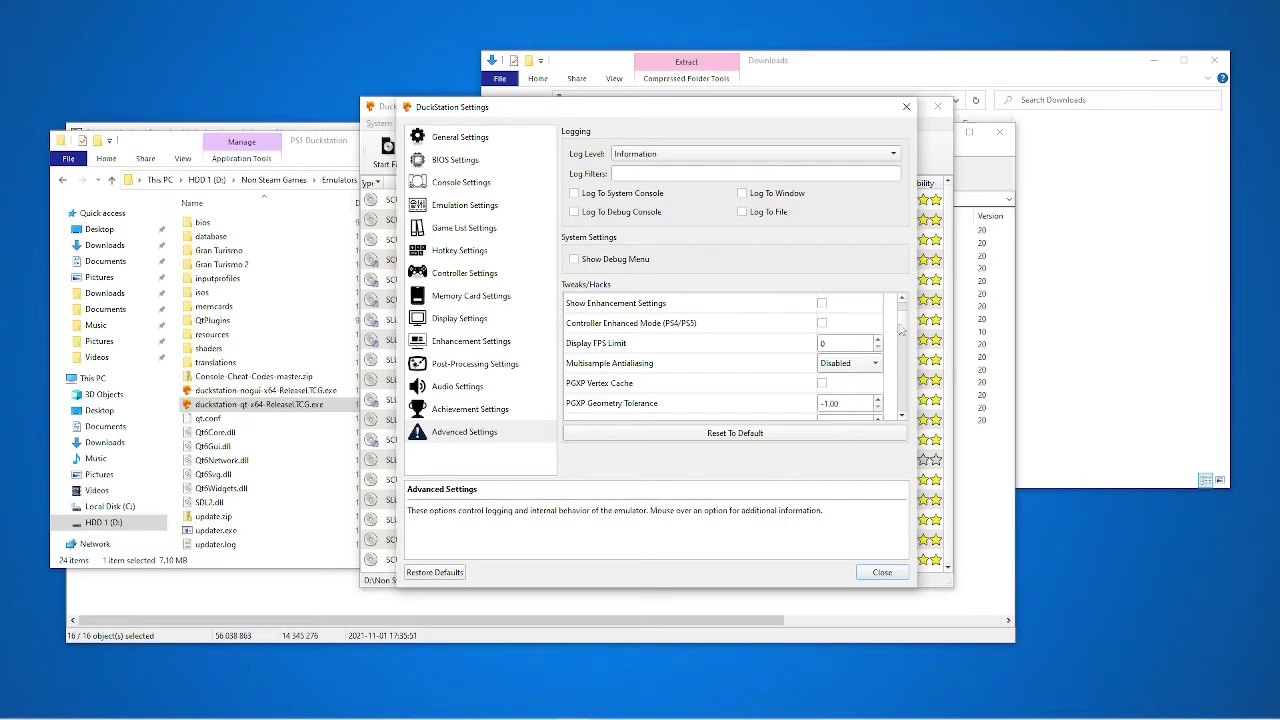
{"action": "mouse_move", "coordinate": [901, 328]}
{"action": "left_mouse_down"}
{"action": "mouse_move", "coordinate": [900, 402]}
{"action": "mouse_move", "coordinate": [901, 320]}
{"action": "left_mouse_up"}
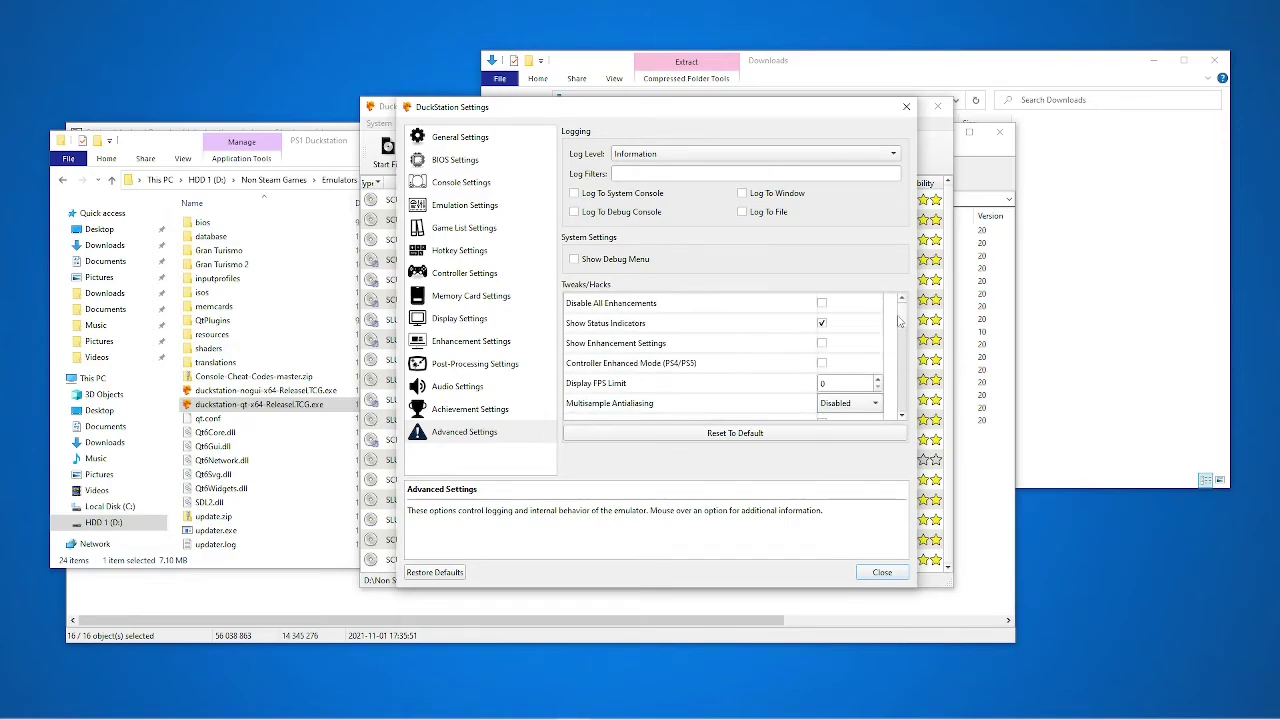
{"action": "left_click", "coordinate": [882, 573]}
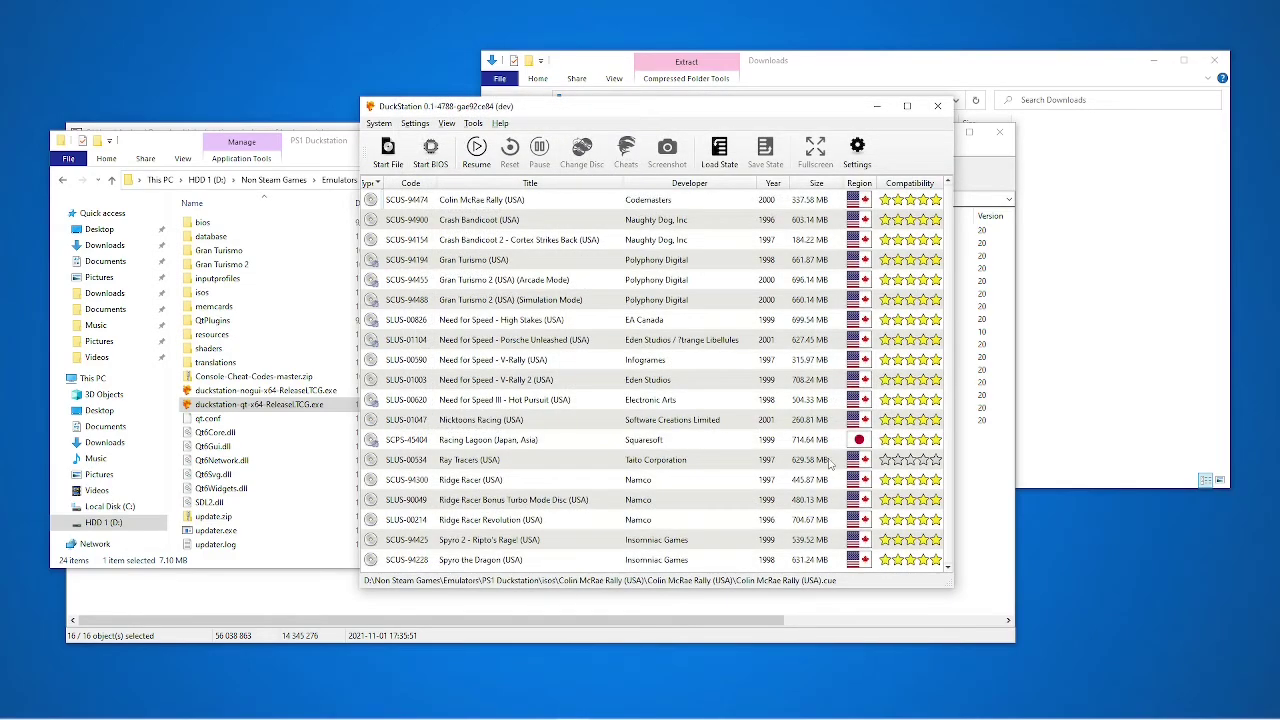